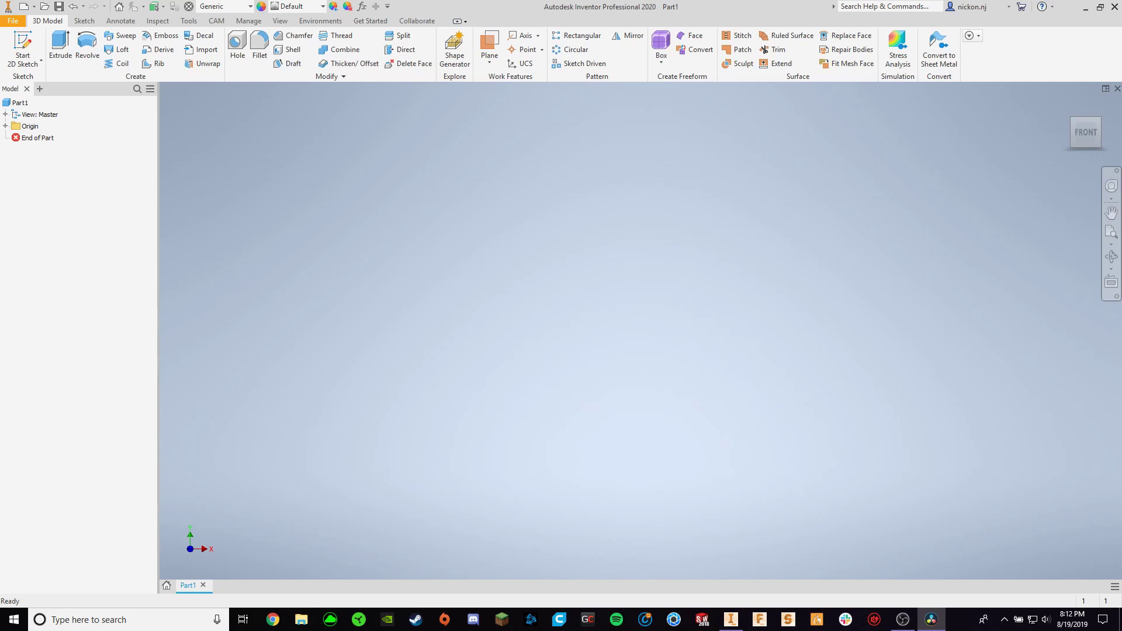
# Start a new 2D sketch on the horizontal XZ plane.
pyautogui.click(23, 46)
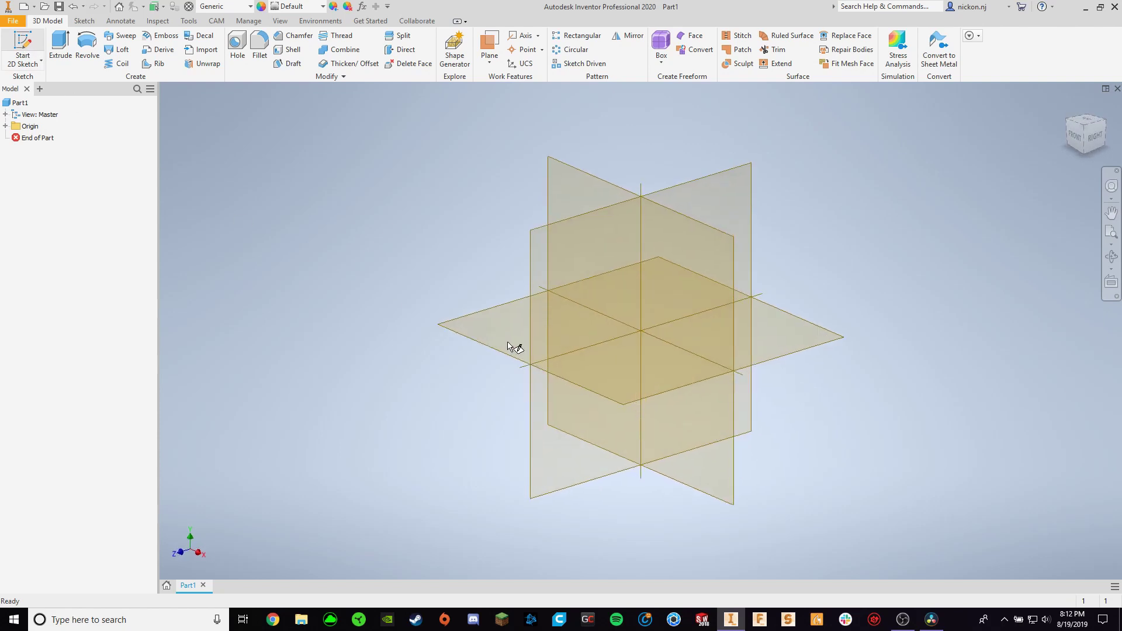
pyautogui.click(609, 384)
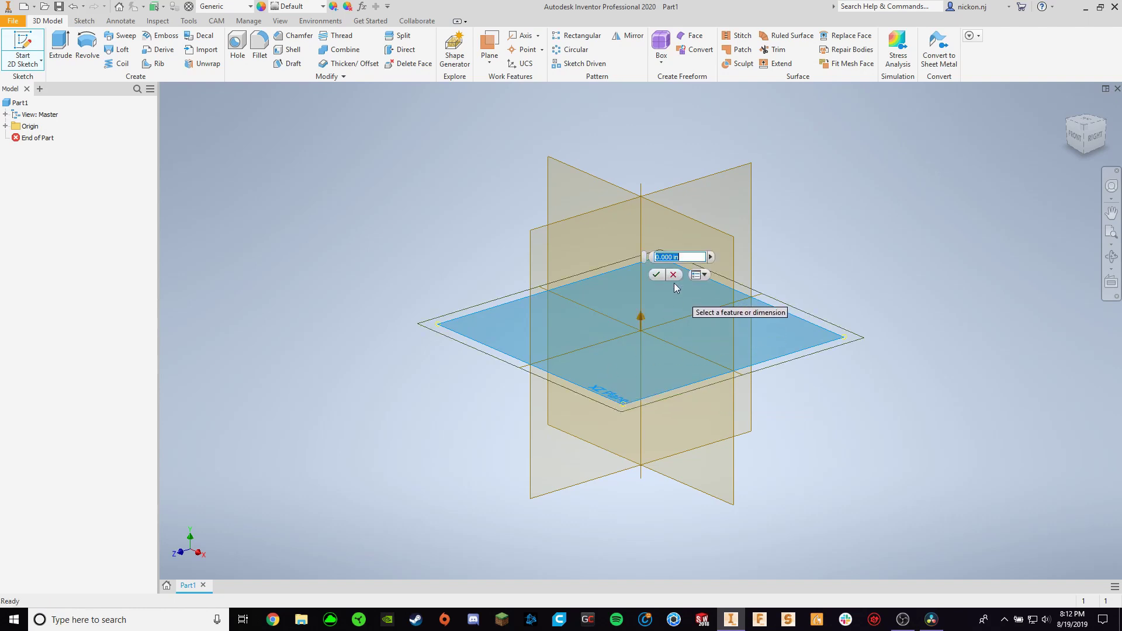
pyautogui.press('Escape')
pyautogui.press('s')
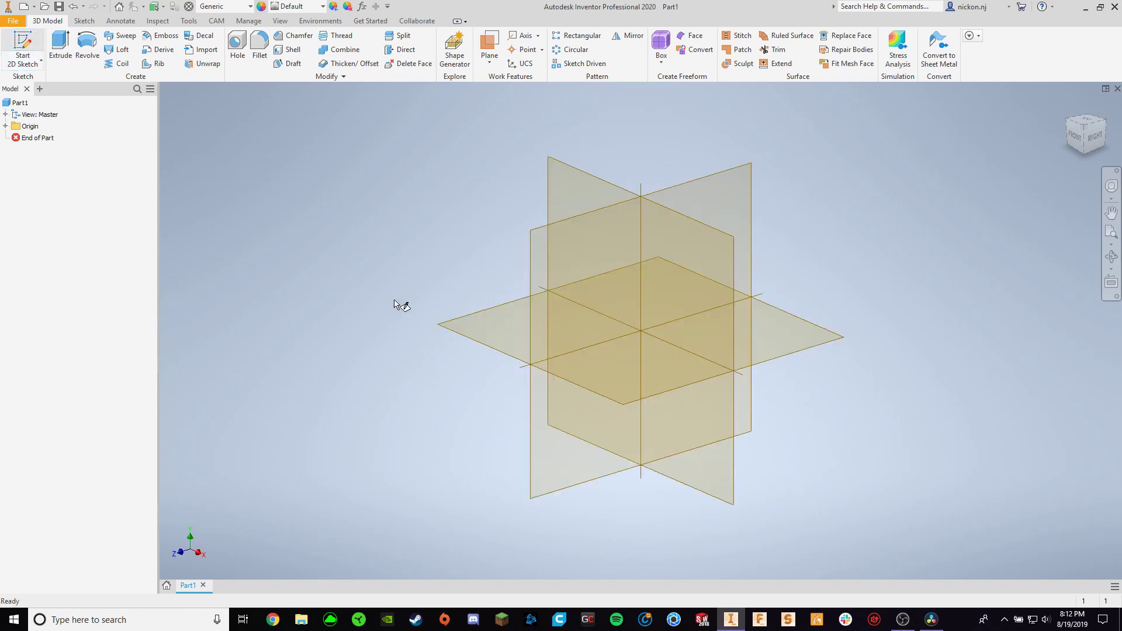
pyautogui.click(508, 328)
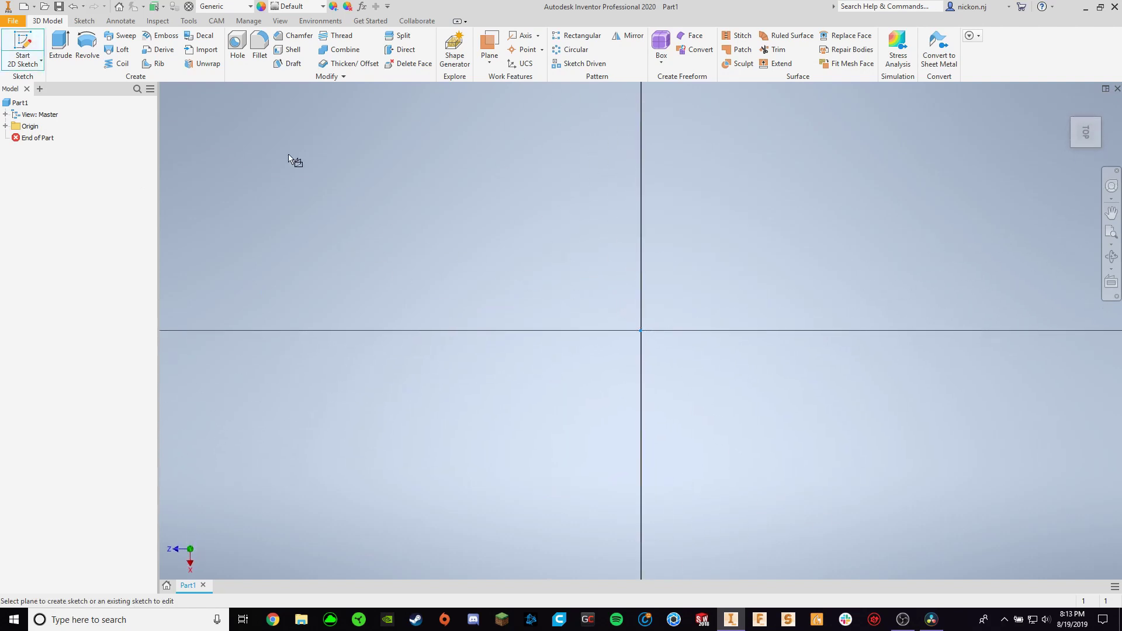
# Draw a corner-to-corner rectangle 2 in wide and 1 in high, with the origin inside it.
pyautogui.click(150, 47)
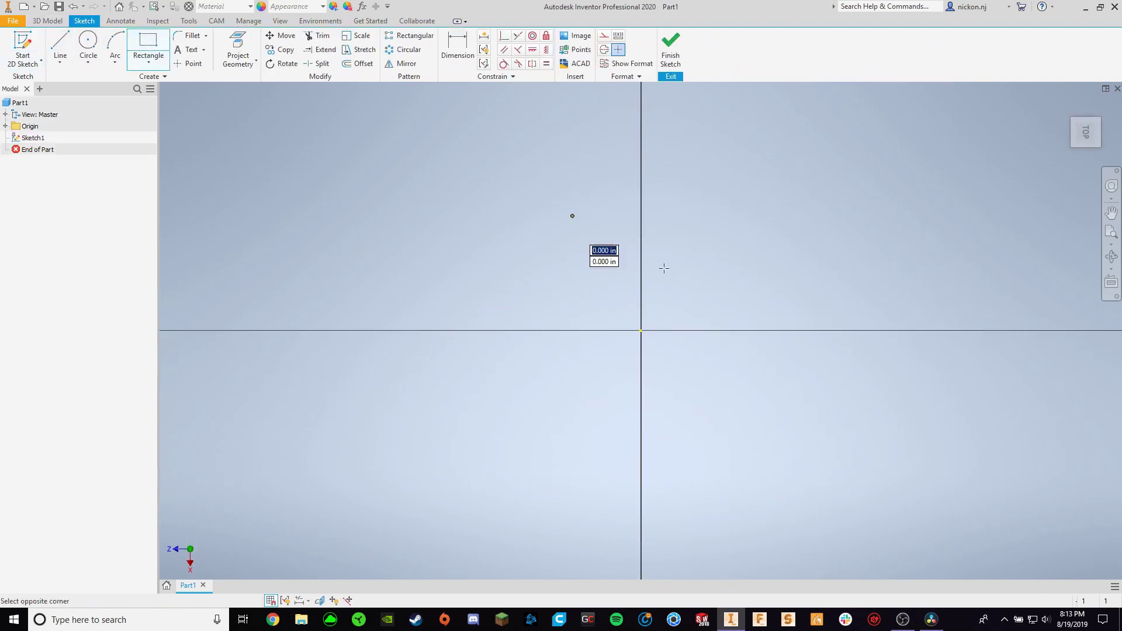
pyautogui.click(572, 216)
pyautogui.write('1')
pyautogui.press('Tab')
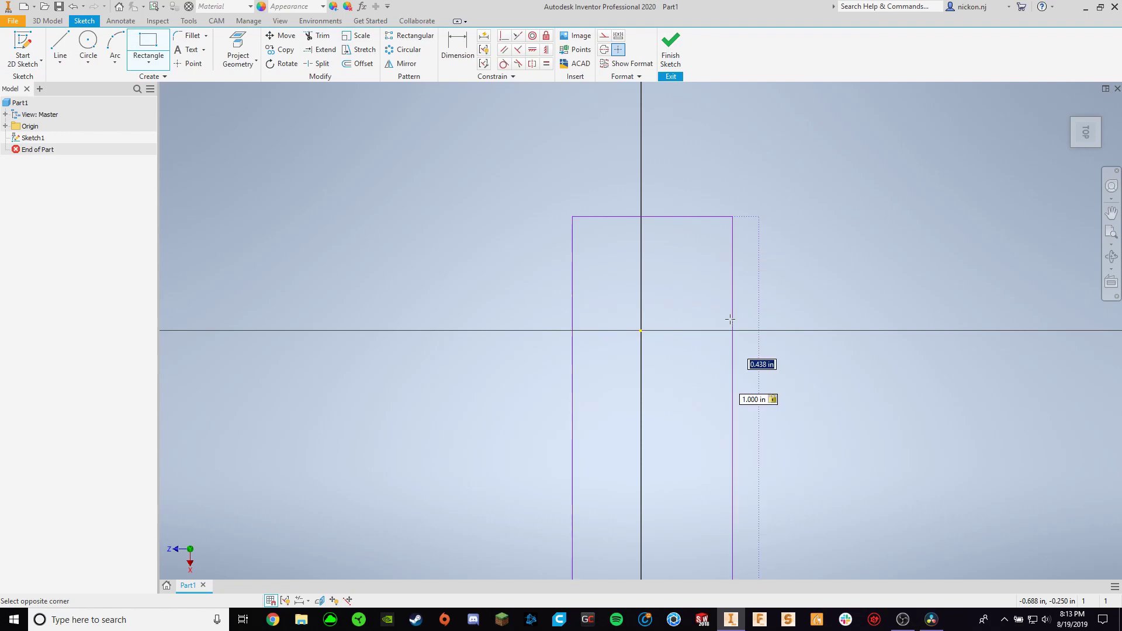
pyautogui.write('2')
pyautogui.press('Return')
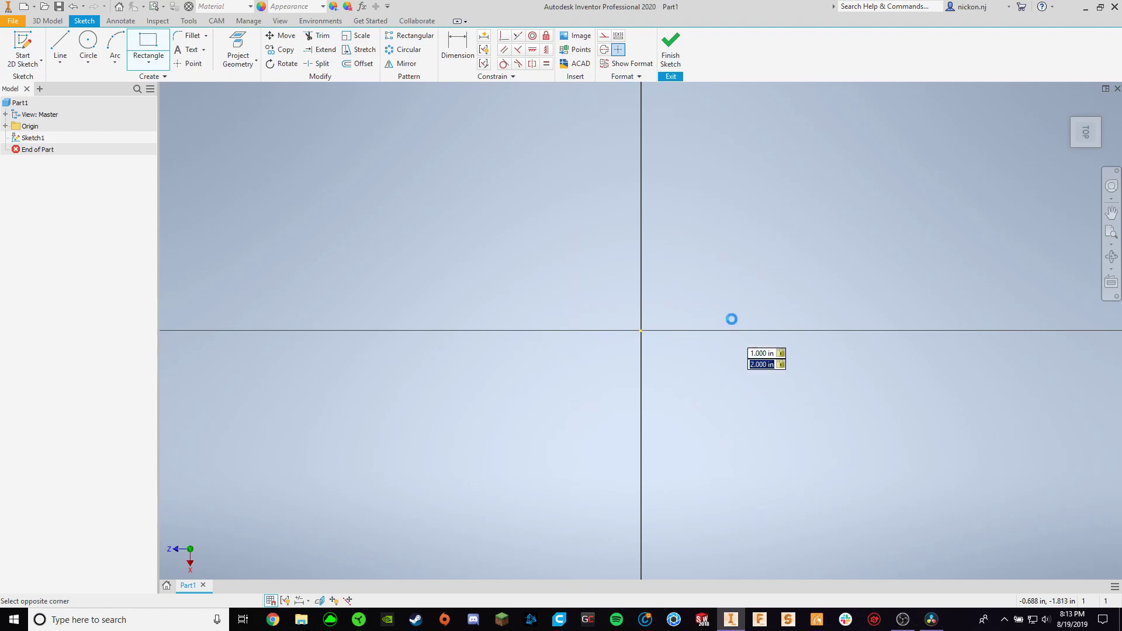
pyautogui.scroll(-10, 707, 285)
pyautogui.scroll(4, 707, 307)
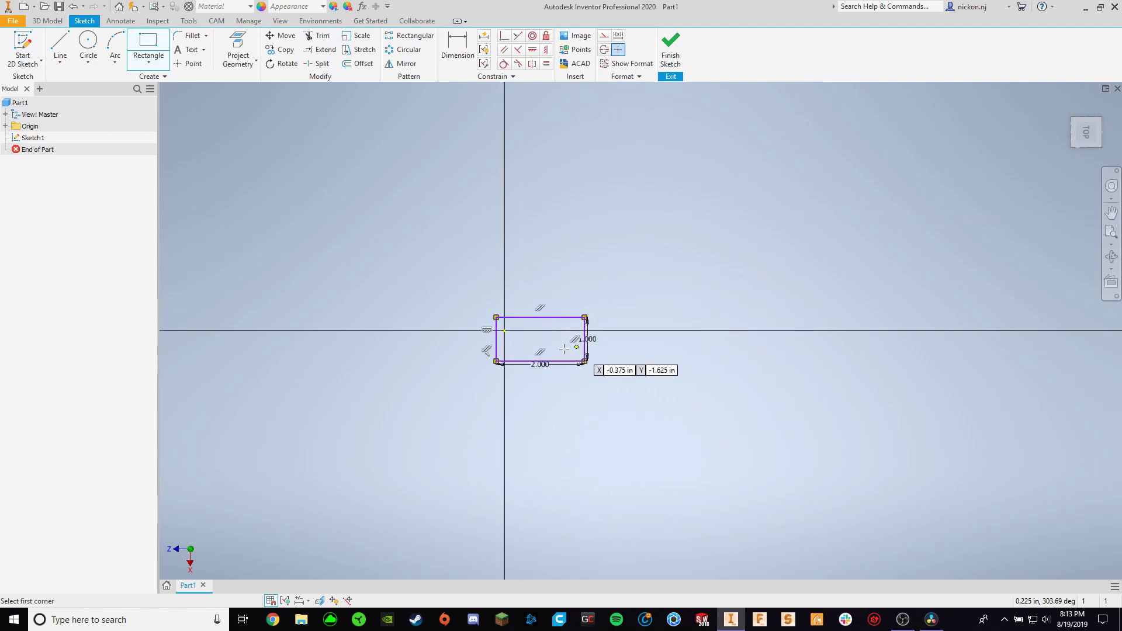
pyautogui.scroll(3, 564, 349)
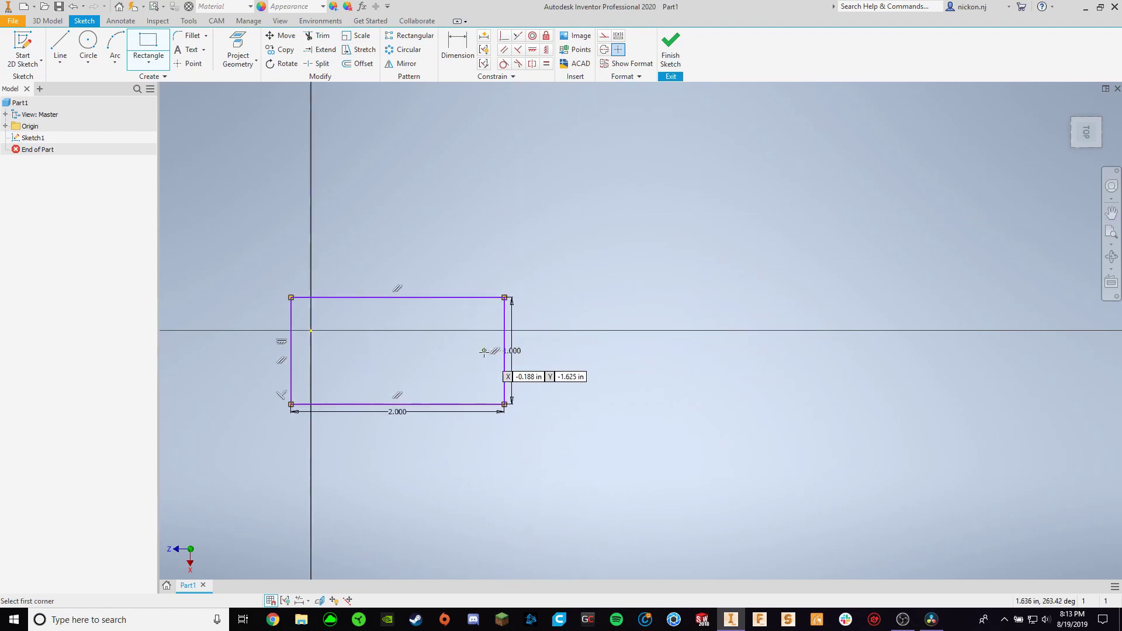
# Extrude the rectangle upward 0.5 in to form a solid block.
pyautogui.click(670, 58)
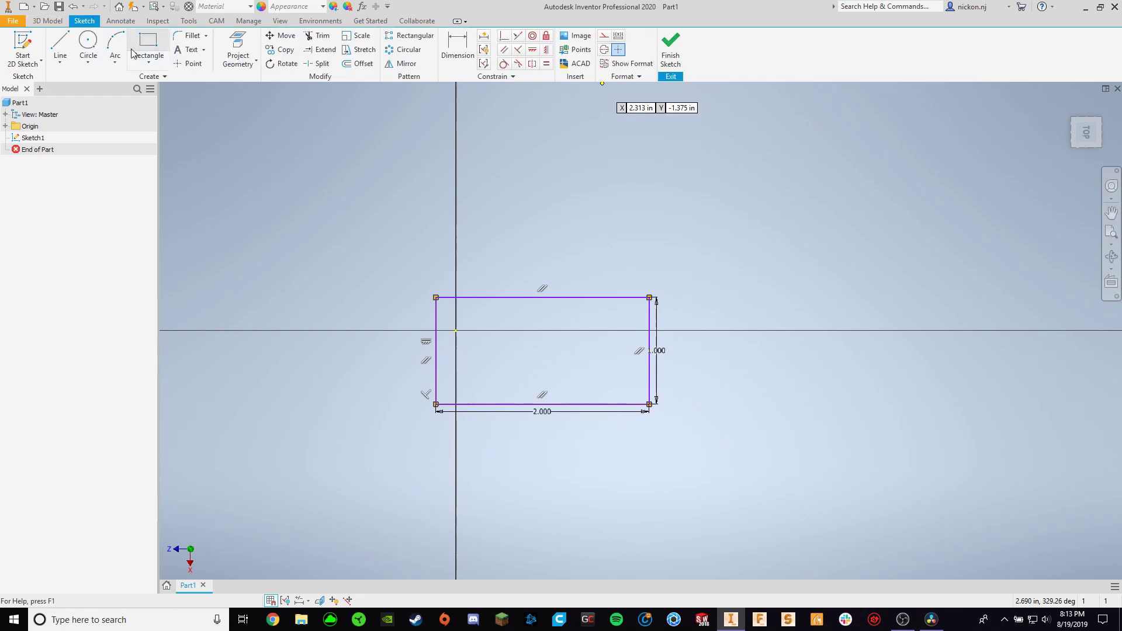
pyautogui.click(47, 21)
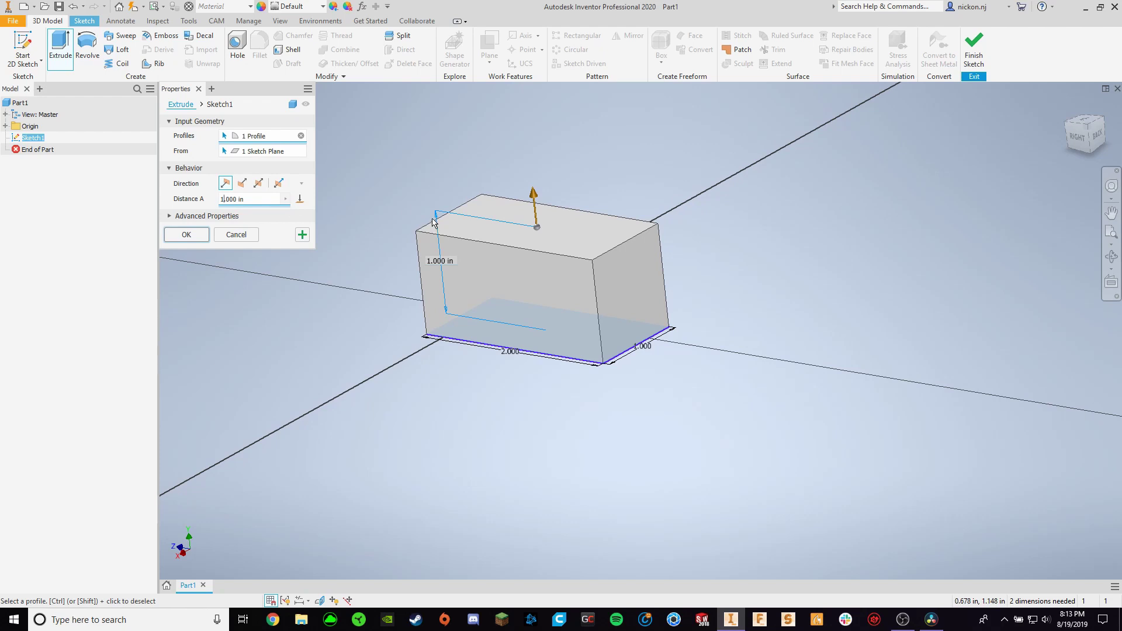
pyautogui.press('BackSpace')
pyautogui.write('3')
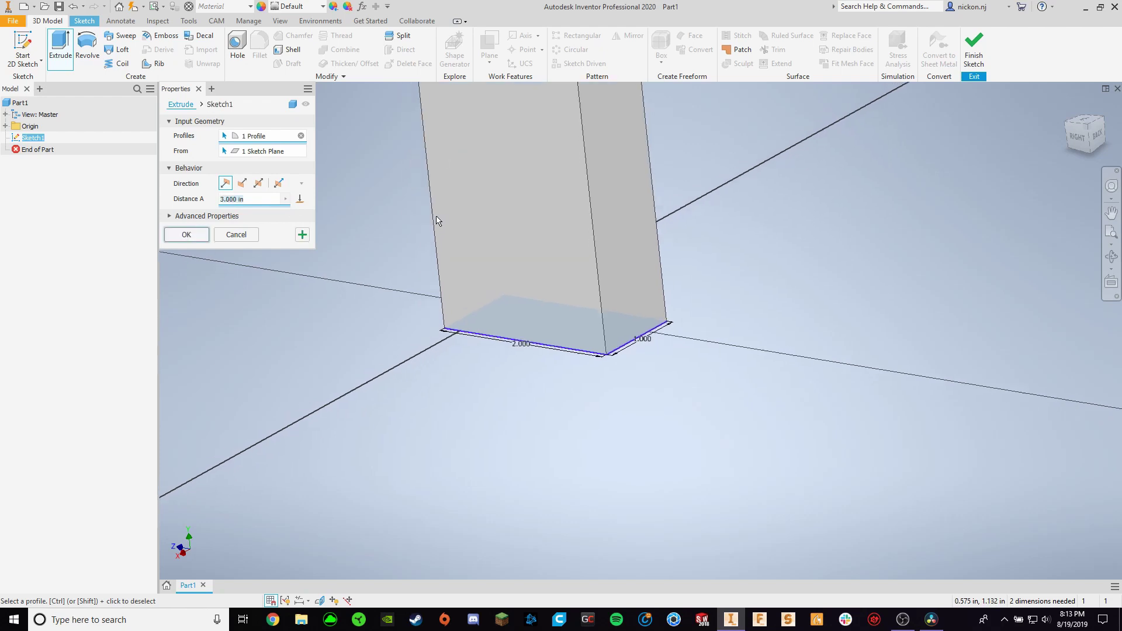
pyautogui.scroll(-5, 437, 221)
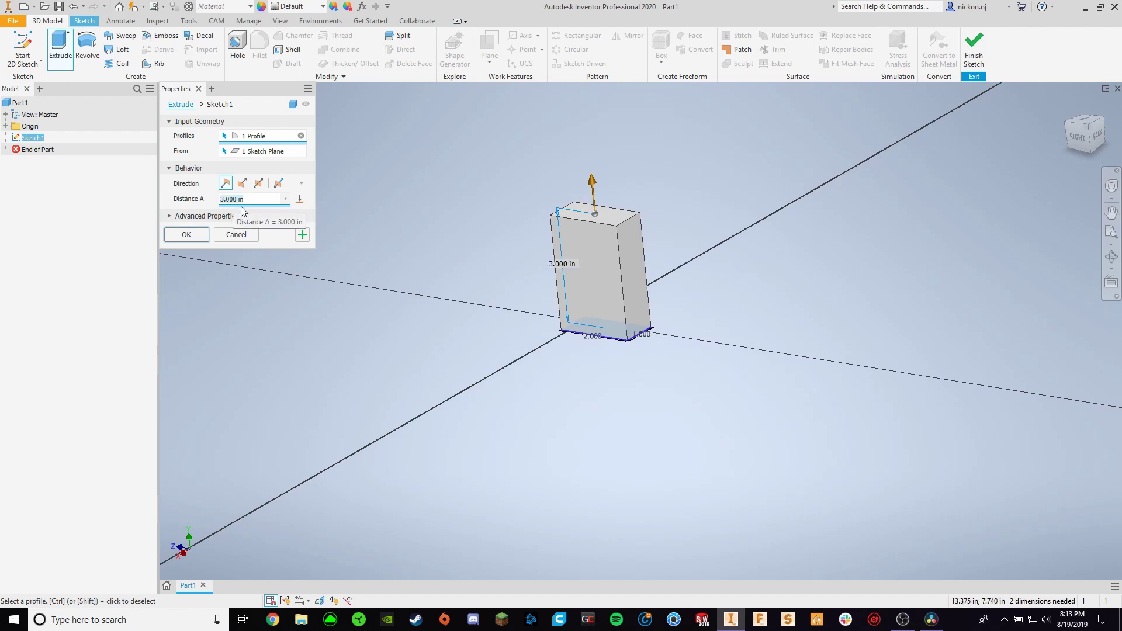
pyautogui.write('0.5in')
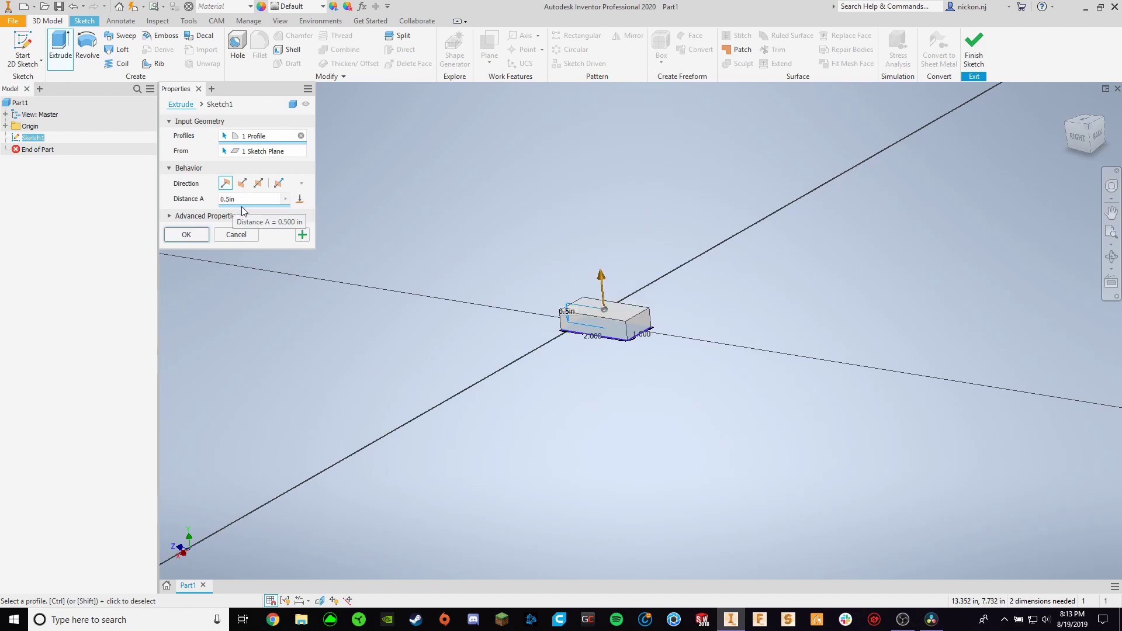
pyautogui.click(198, 234)
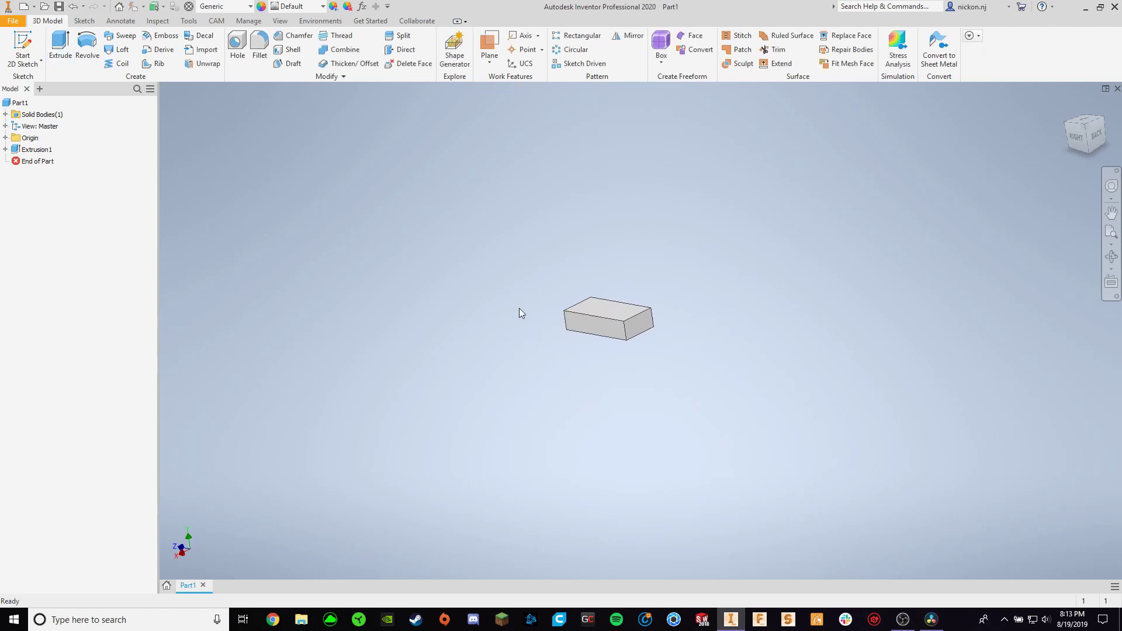
# Sketch a circle near the middle of the block's top face and extrude it upward 0.5 in, joined to the block.
pyautogui.keyDown('shift'); pyautogui.moveTo(519, 308); pyautogui.dragTo(525, 267, button='middle'); pyautogui.keyUp('shift')
pyautogui.scroll(-3, 524, 268)
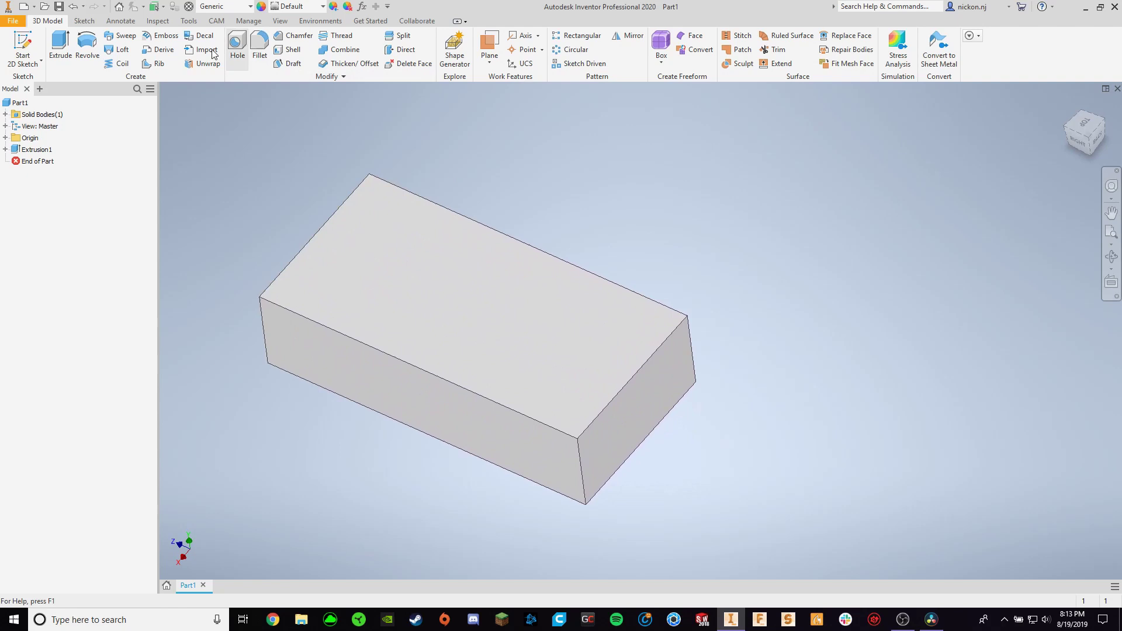
pyautogui.click(23, 46)
pyautogui.click(441, 264)
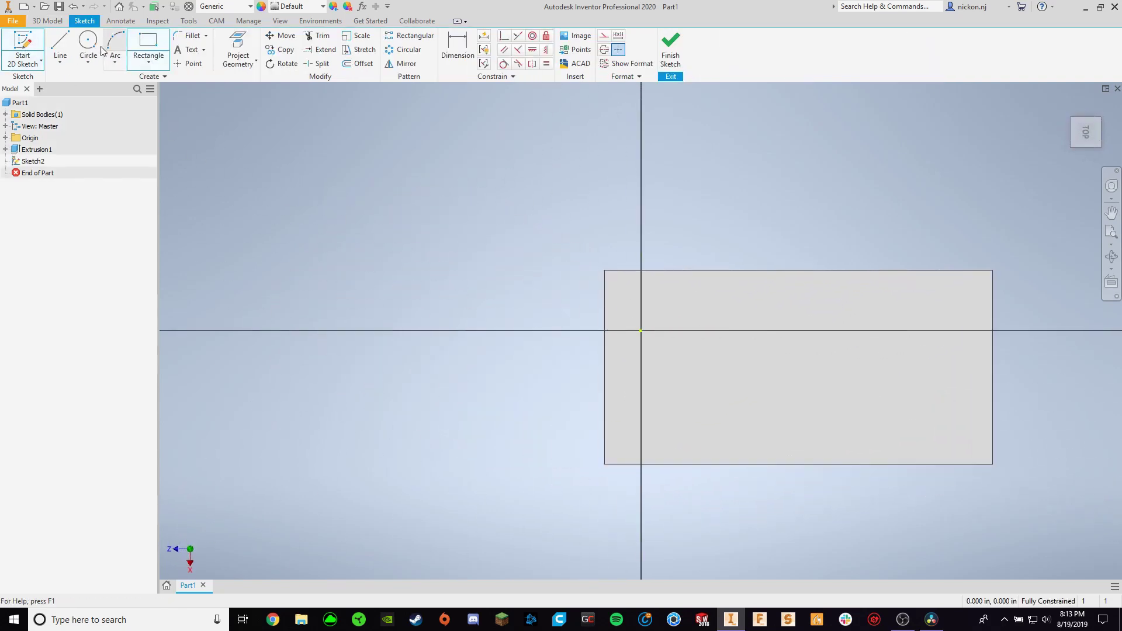
pyautogui.press('c')
pyautogui.click(787, 355)
pyautogui.click(814, 375)
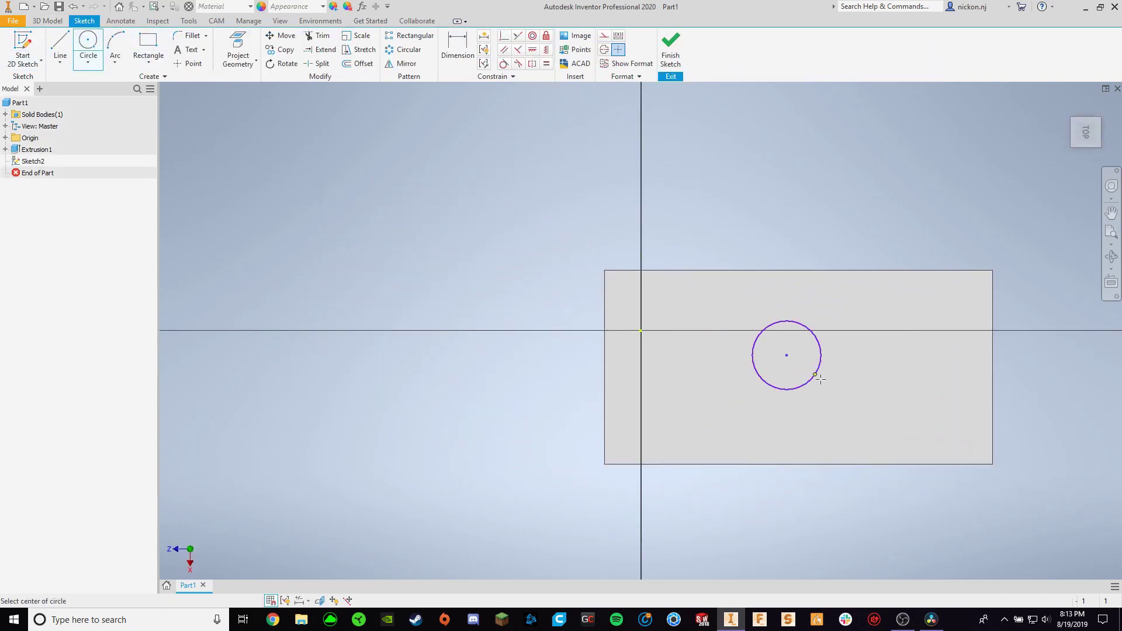
pyautogui.press('Escape')
pyautogui.press('e')
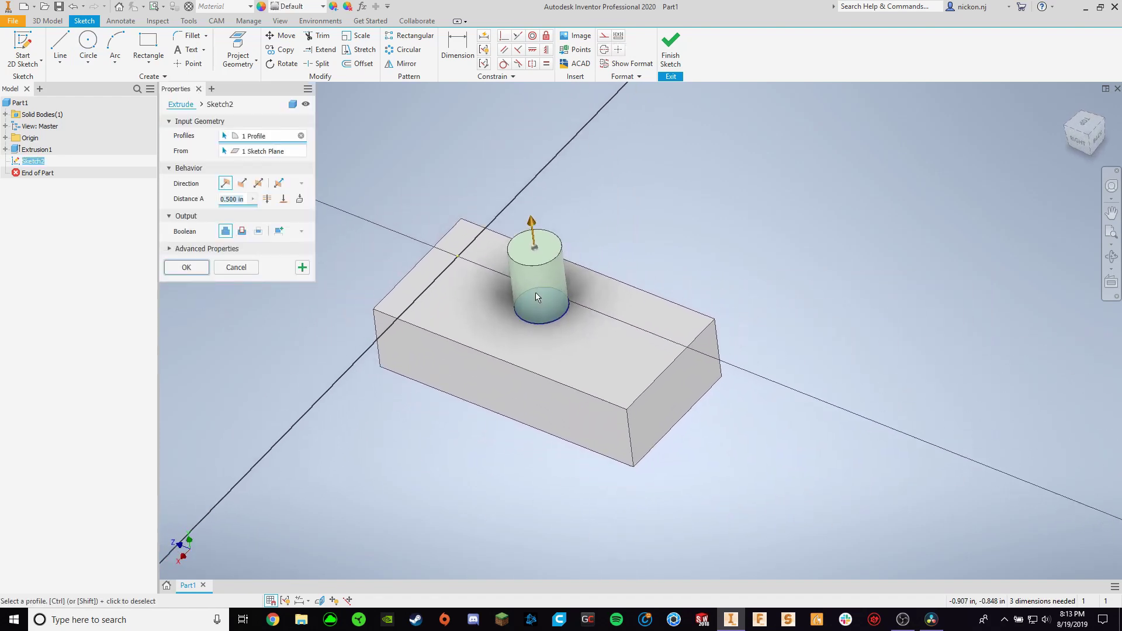
pyautogui.click(181, 267)
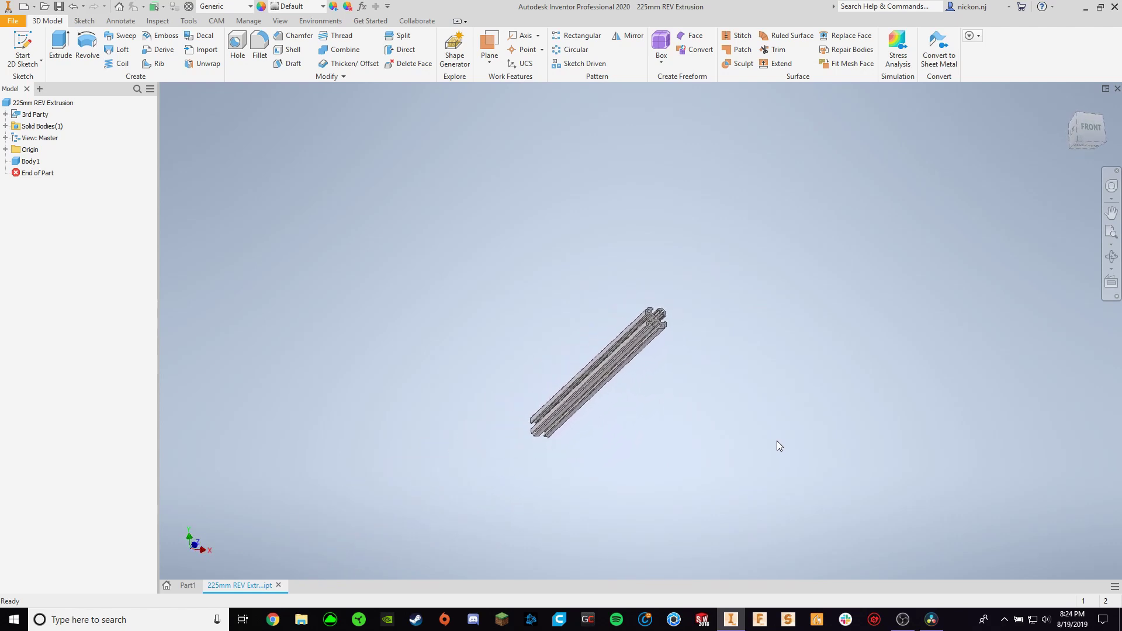
pyautogui.scroll(-8, 660, 318)
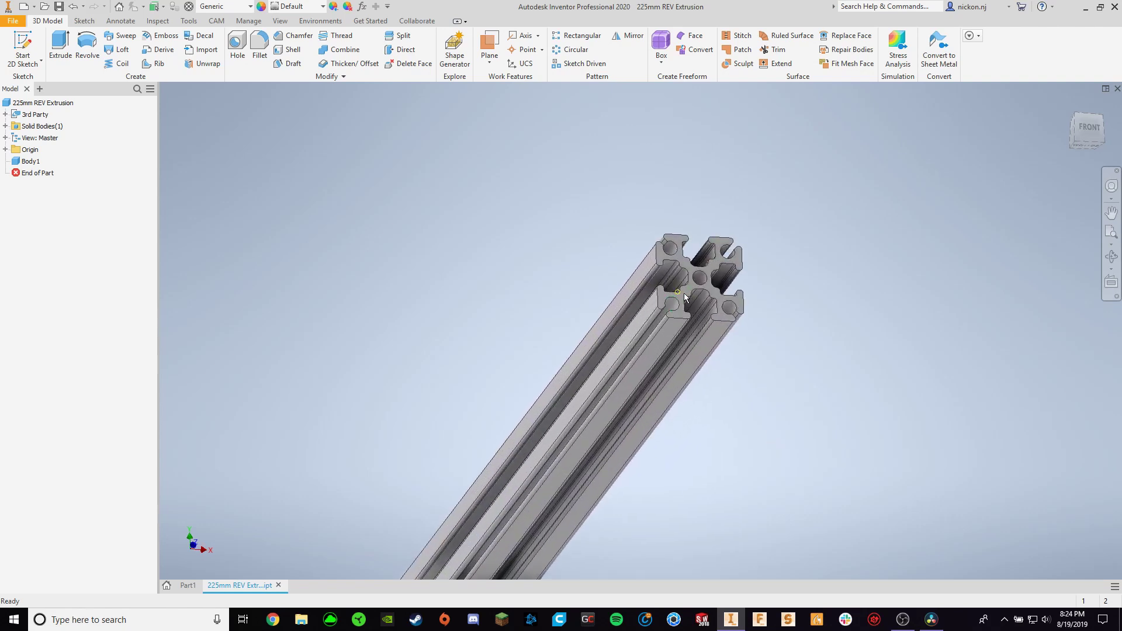
pyautogui.click(685, 297)
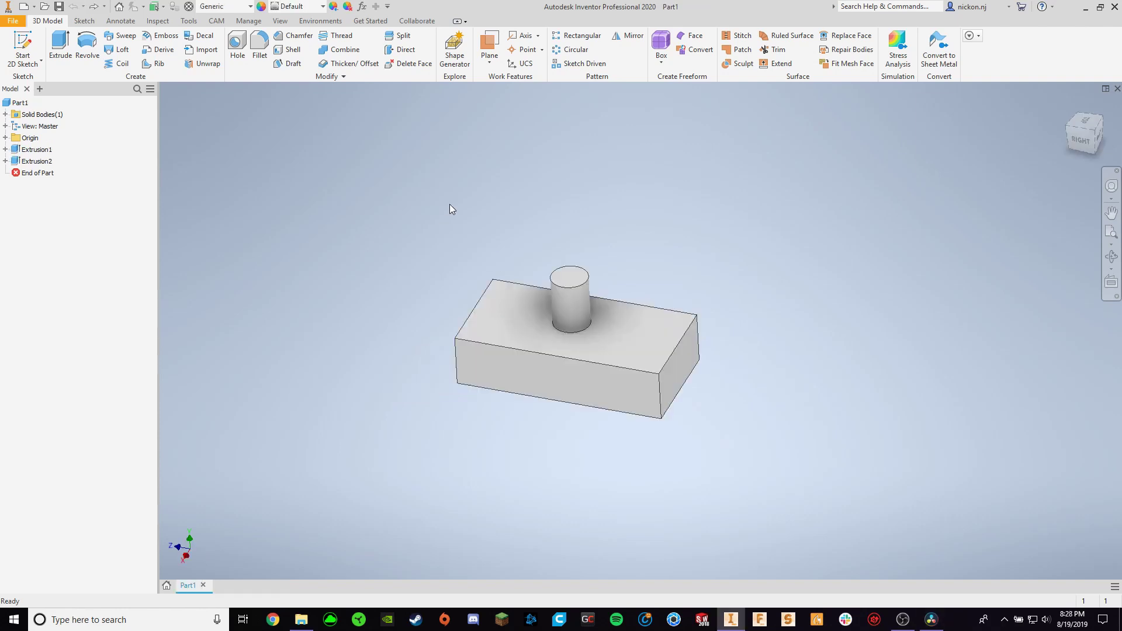
# Loft a solid from the outline of the block's top face to the circular top edge of the cylinder.
pyautogui.click(122, 53)
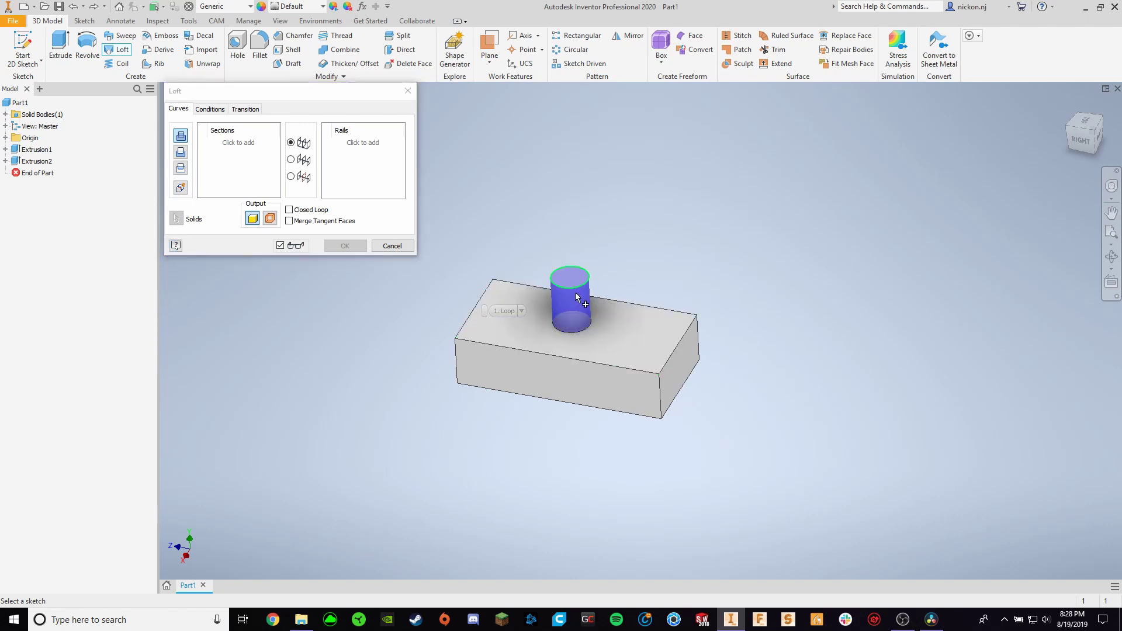
pyautogui.click(474, 315)
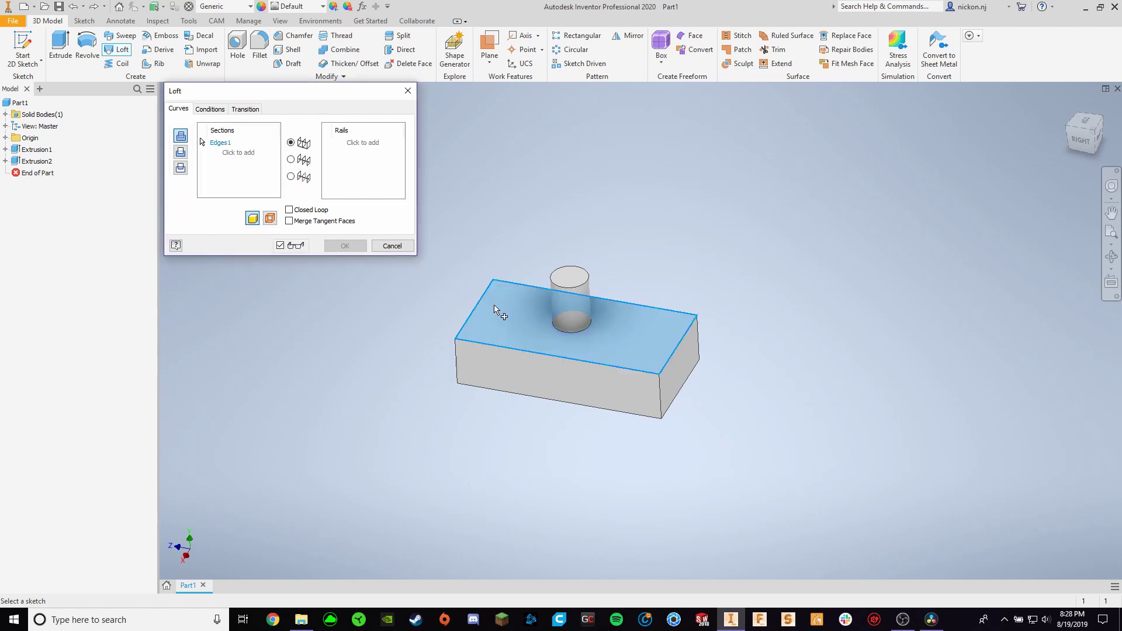
pyautogui.click(559, 277)
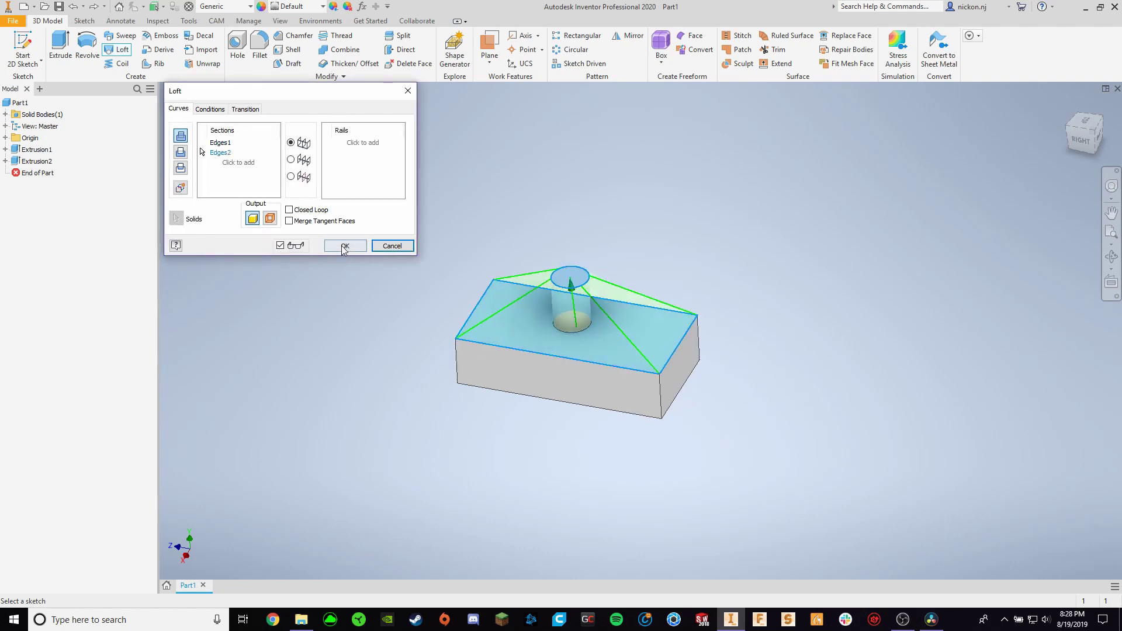
pyautogui.click(344, 246)
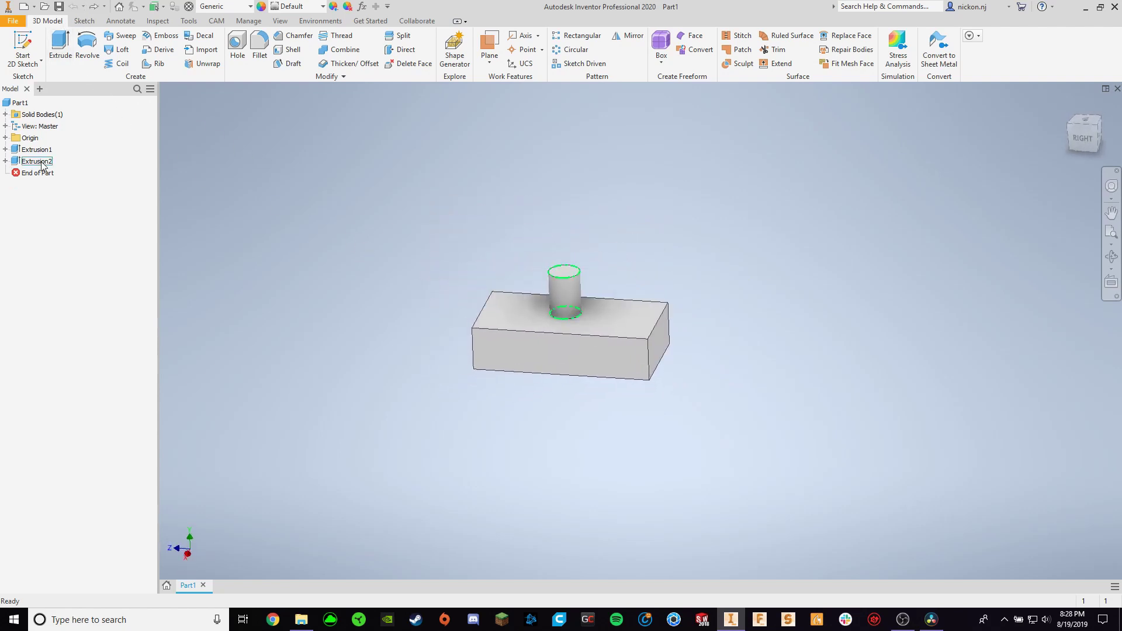
# Edit the sketch of the cylinder's extrusion, reduce the circle's diameter, and finish the sketch.
pyautogui.scroll(-1, 561, 290)
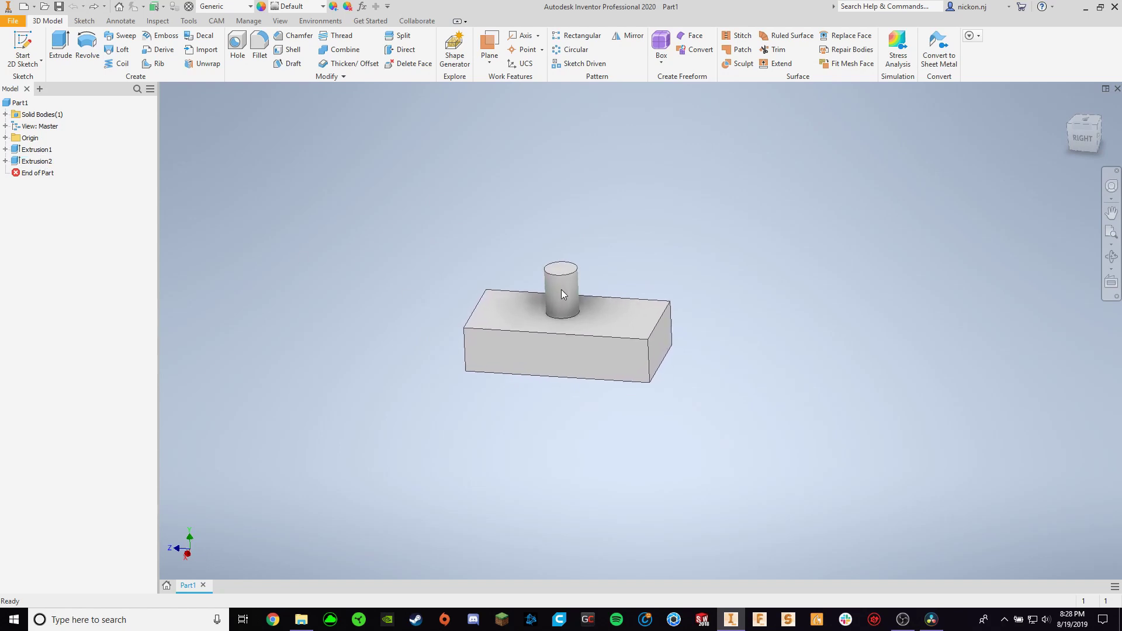
pyautogui.click(39, 162)
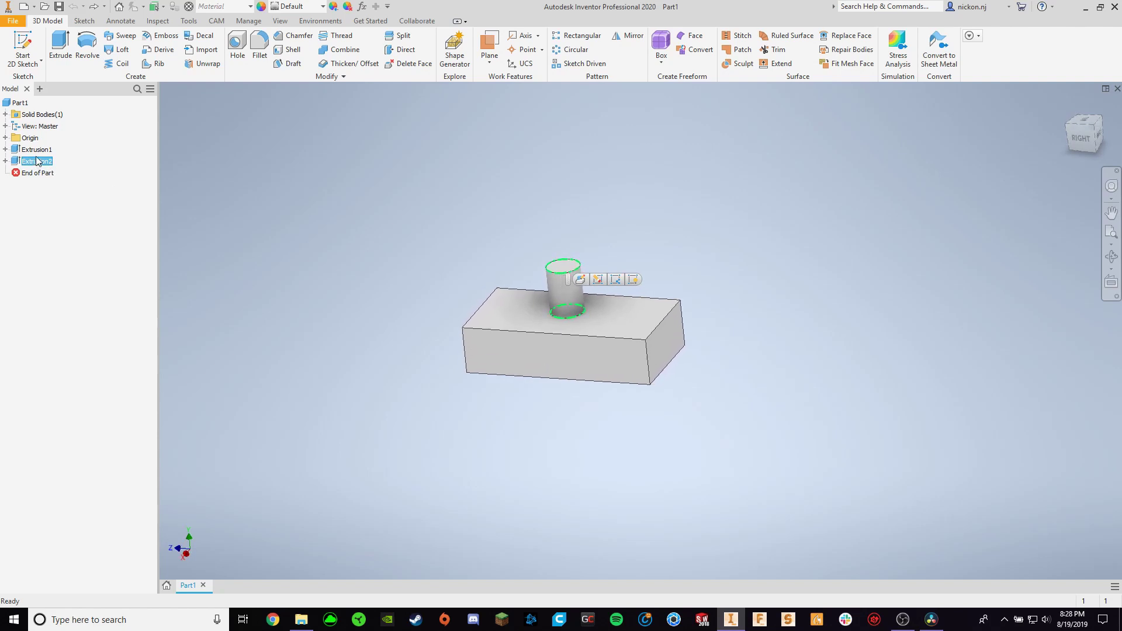
pyautogui.click(5, 161)
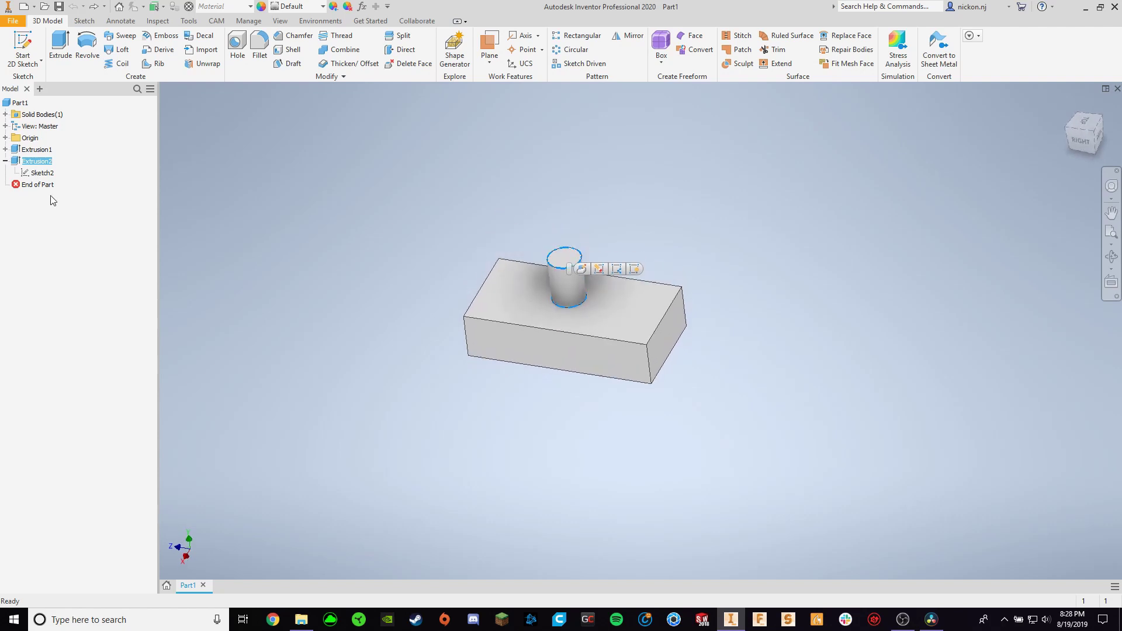
pyautogui.click(39, 175)
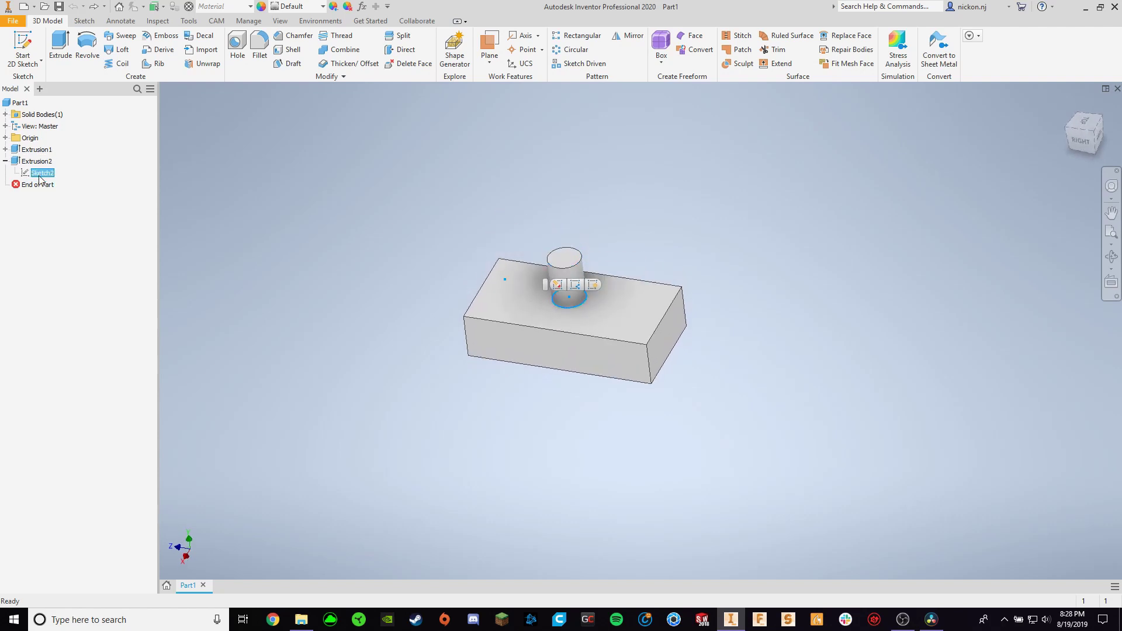
pyautogui.rightClick(39, 175)
pyautogui.click(56, 215)
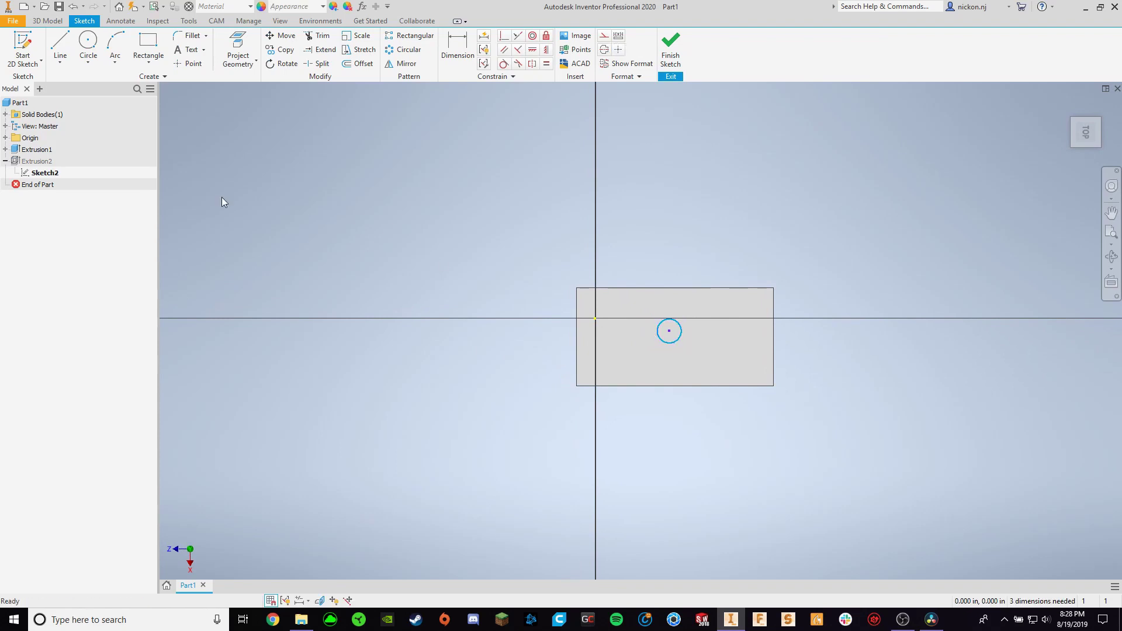
pyautogui.click(671, 48)
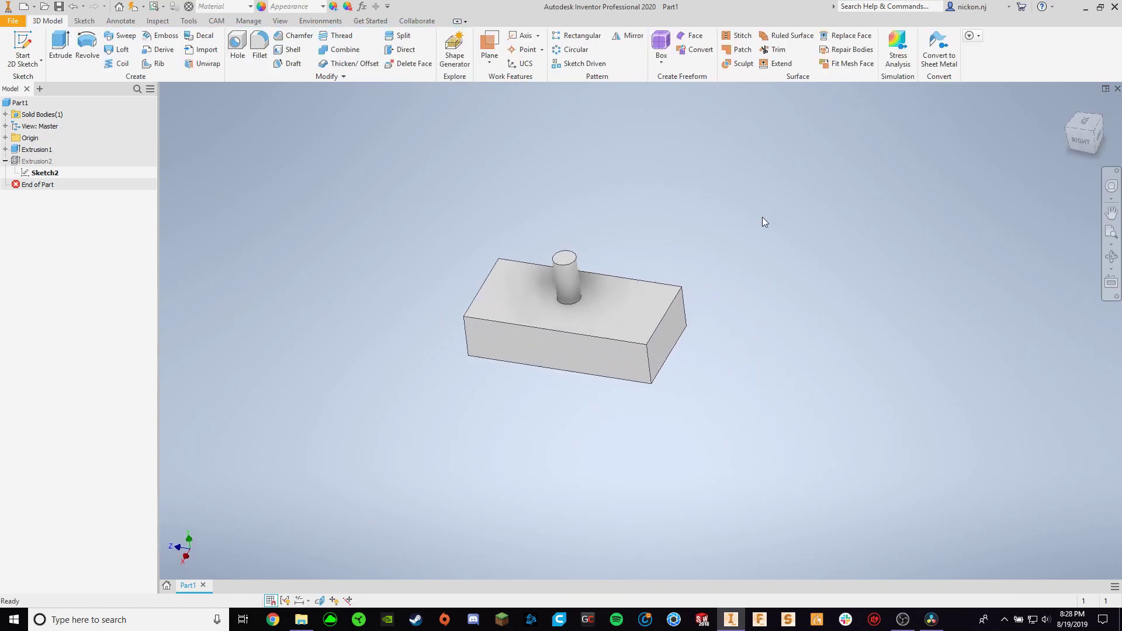
# Edit the cylinder's extrusion feature and shorten its extrusion distance.
pyautogui.rightClick(26, 163)
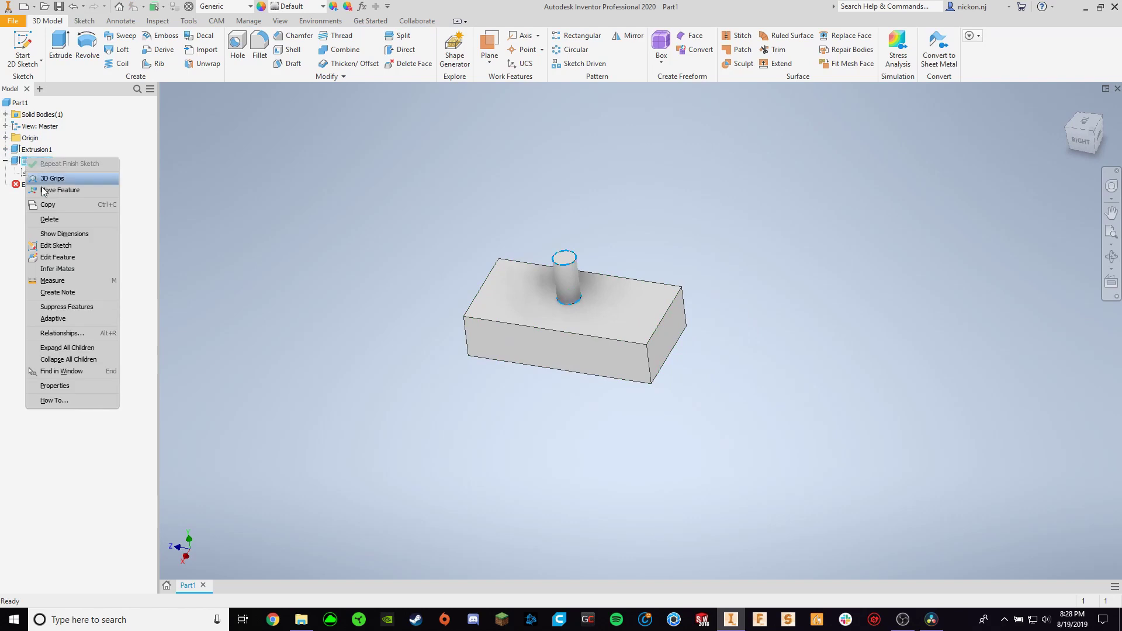
pyautogui.click(80, 261)
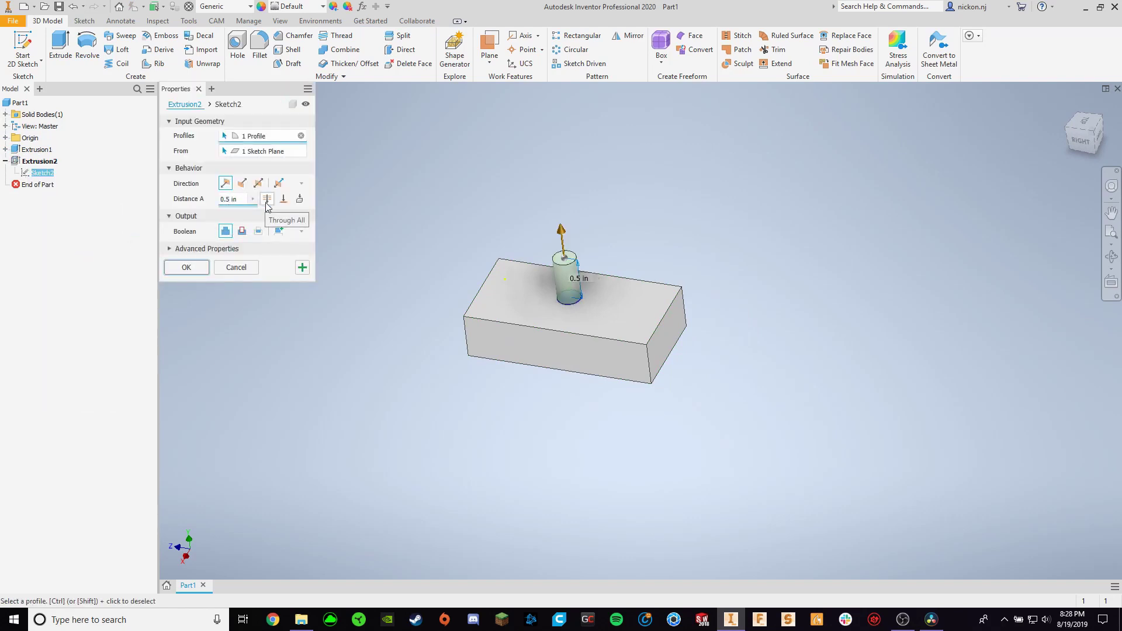
pyautogui.click(199, 270)
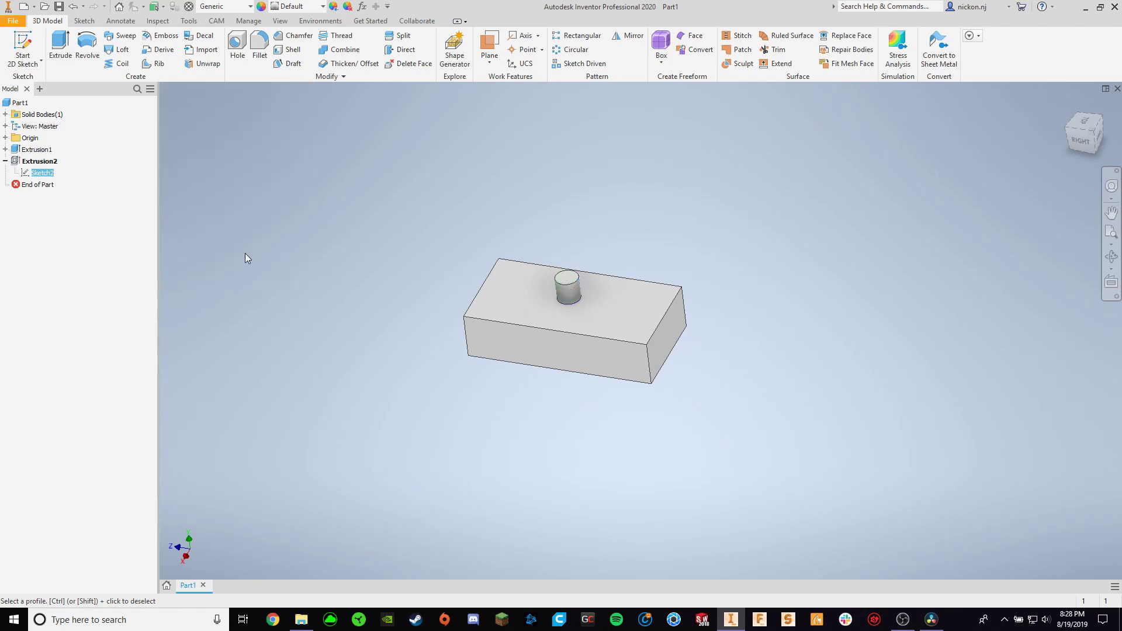
# Edit the cylinder's extrusion to run in the opposite direction, 0.25 in into the block, as a cut instead of a join.
pyautogui.keyDown('shift'); pyautogui.moveTo(517, 210); pyautogui.dragTo(497, 215, button='middle'); pyautogui.keyUp('shift')
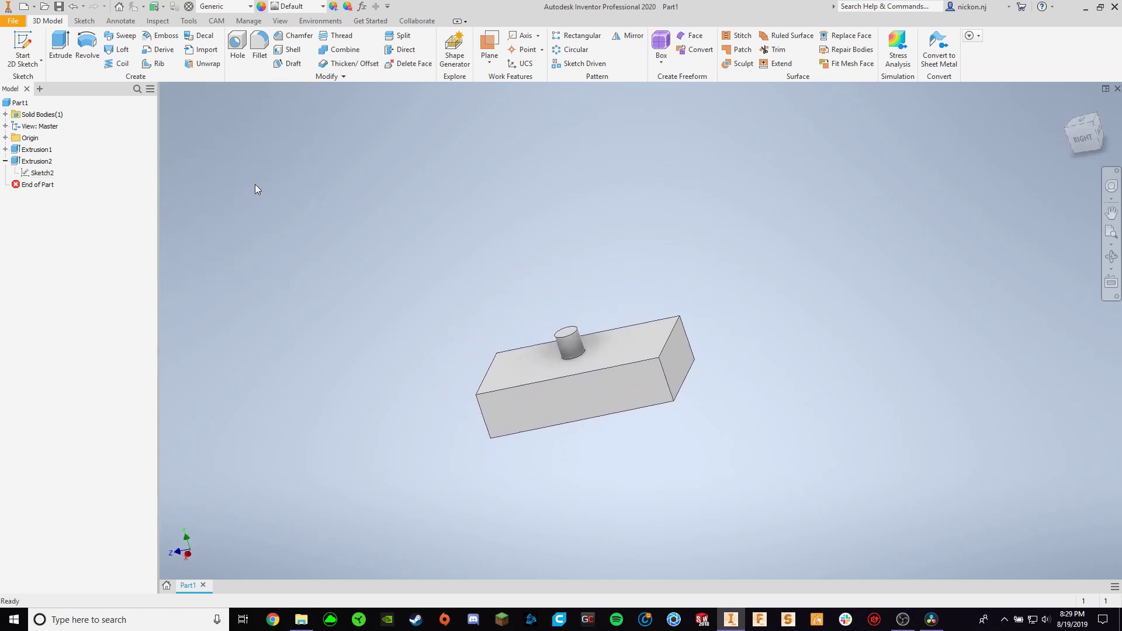
pyautogui.rightClick(45, 165)
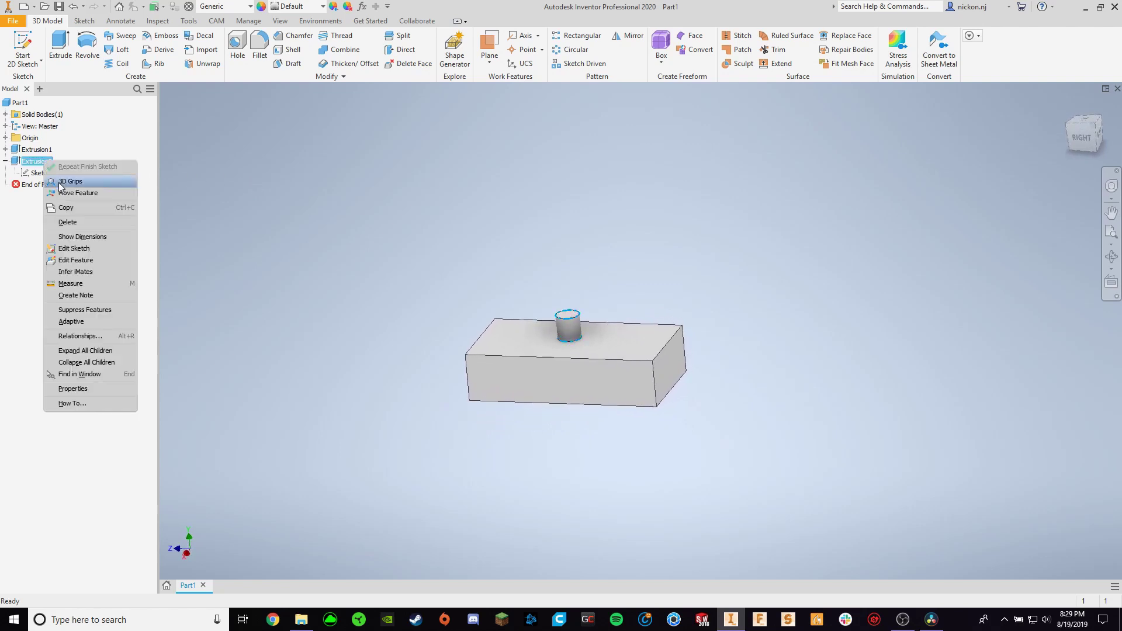
pyautogui.click(82, 261)
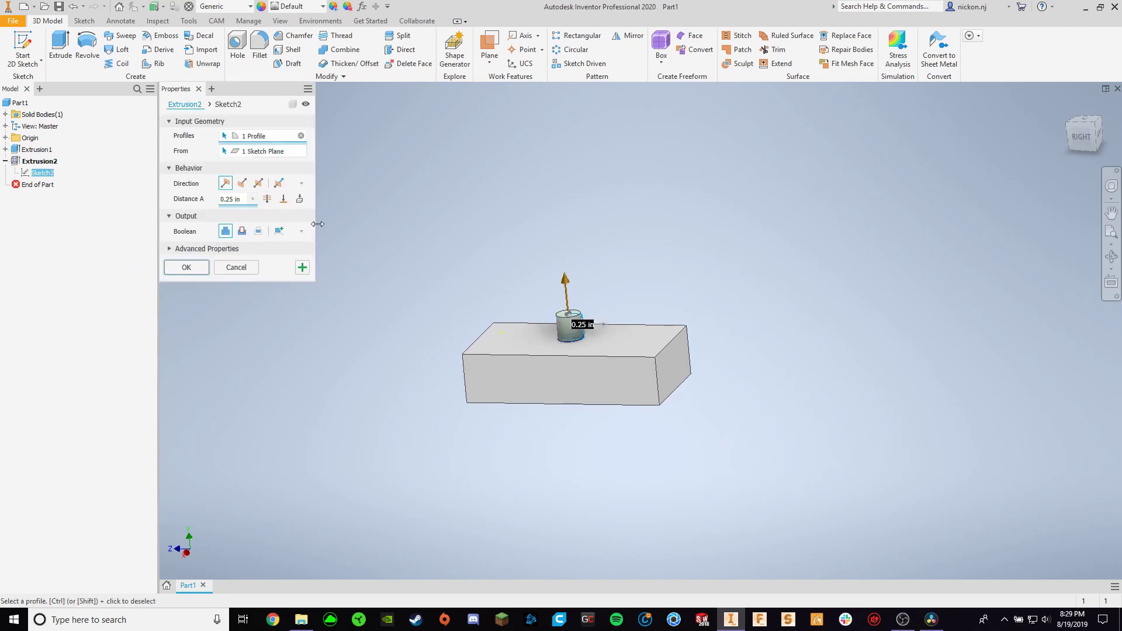
pyautogui.click(242, 183)
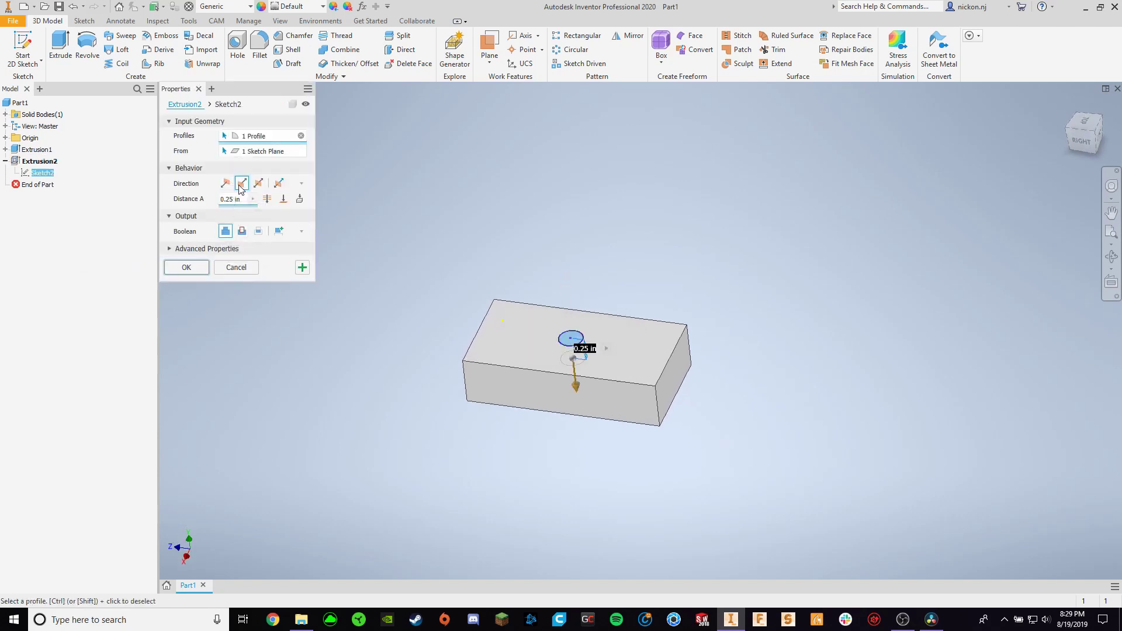
pyautogui.click(242, 232)
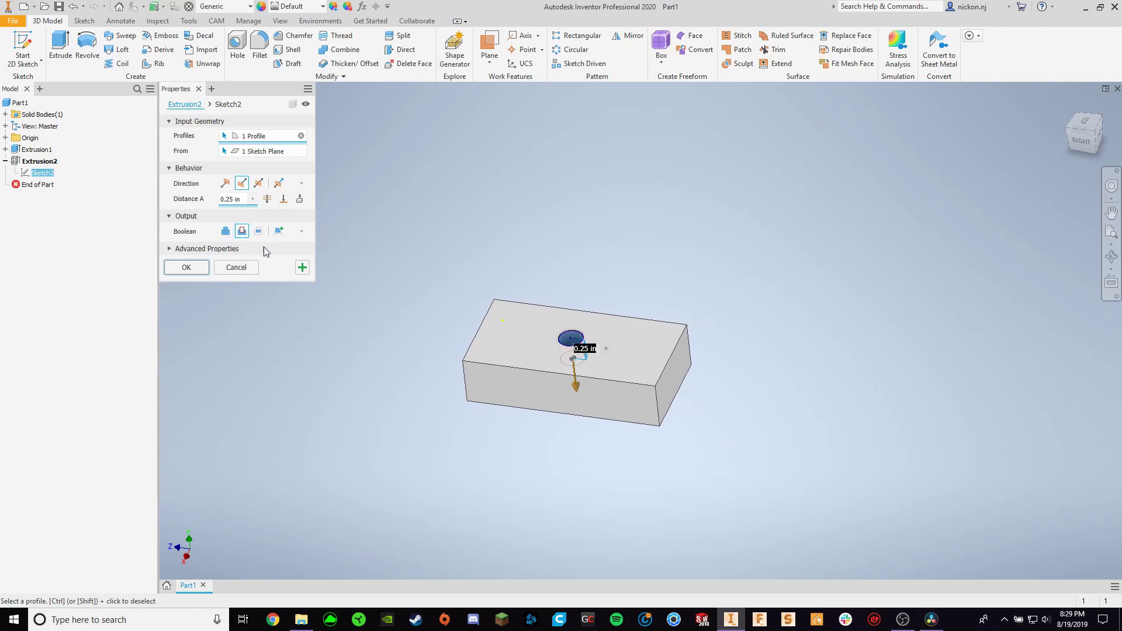
pyautogui.click(186, 267)
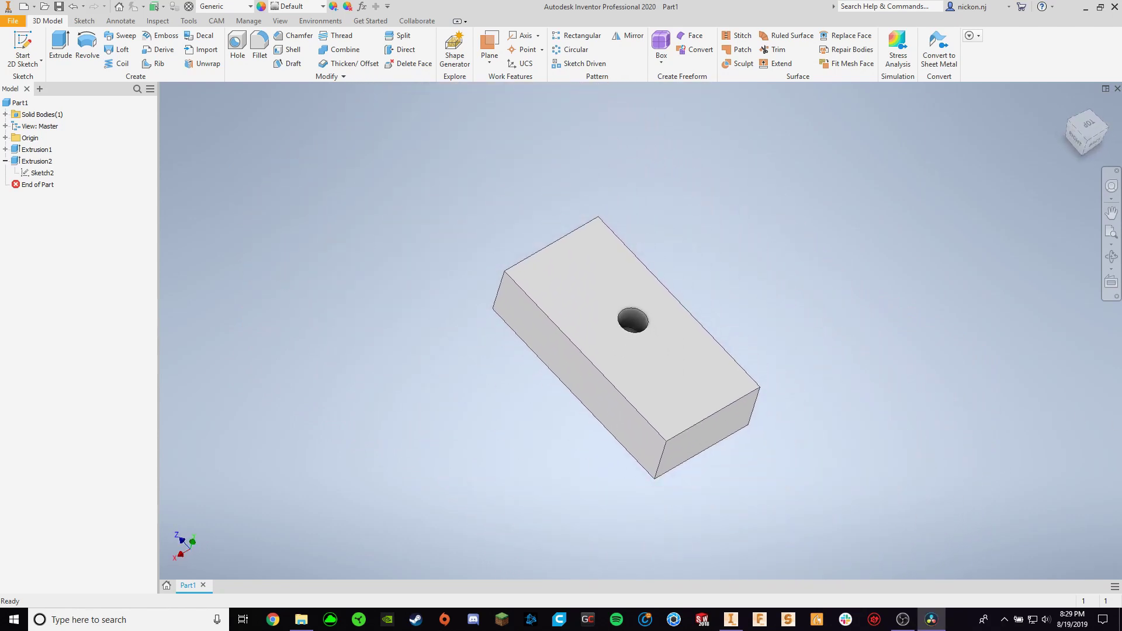
# Fillet three edges meeting at one top corner of the block with a constant 0.125 in radius.
pyautogui.press('s')
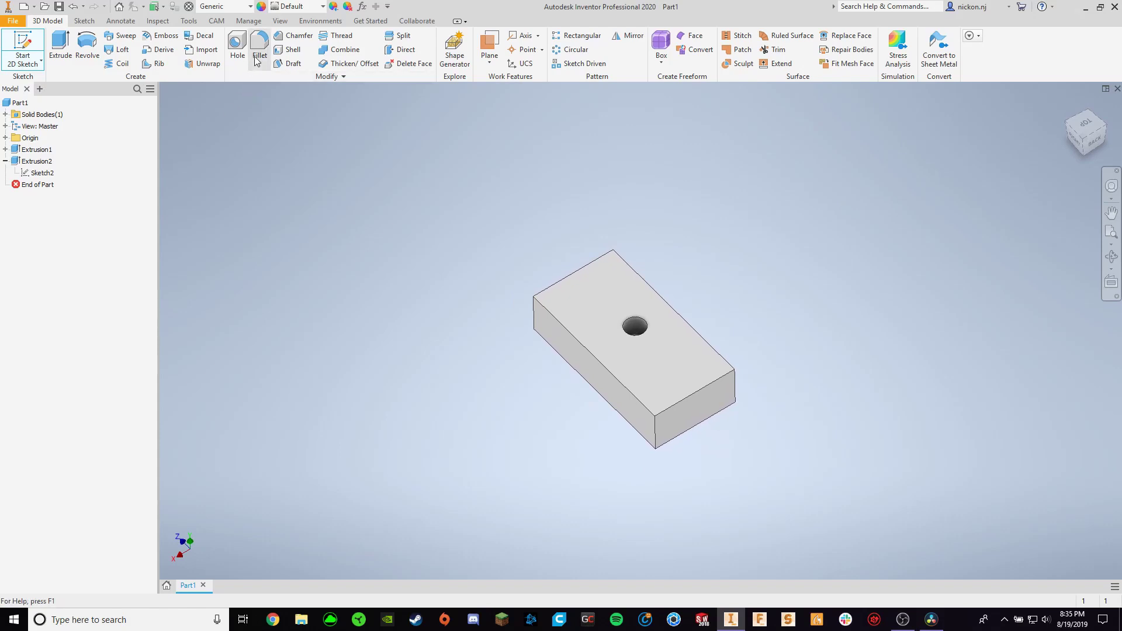
pyautogui.press('f')
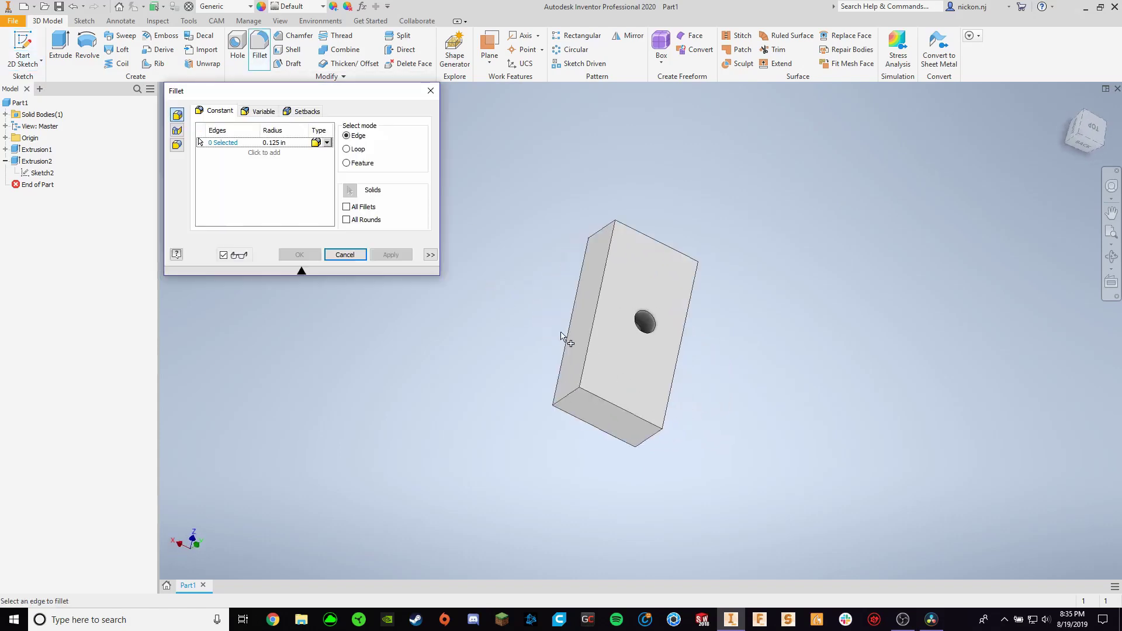
pyautogui.click(606, 392)
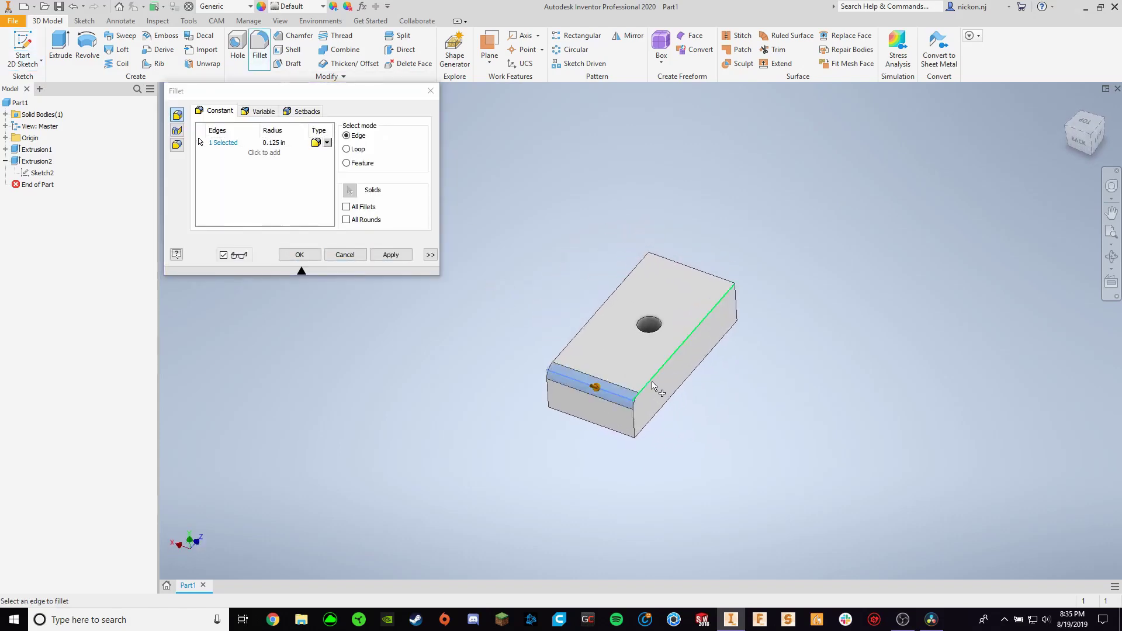
pyautogui.click(652, 379)
pyautogui.click(632, 419)
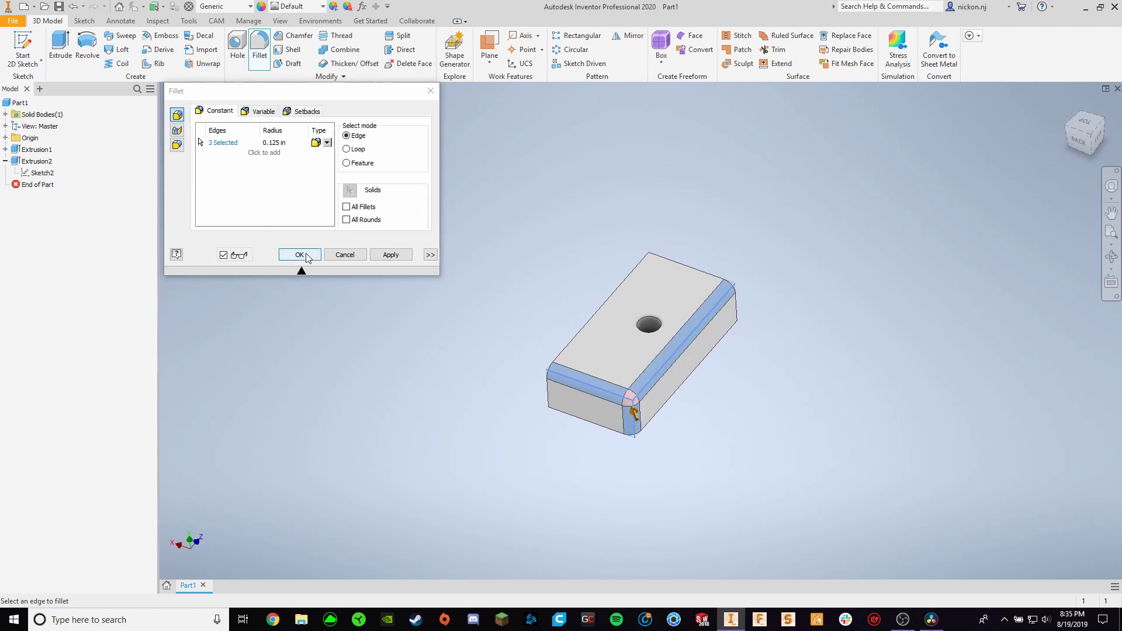
pyautogui.click(308, 258)
# Start a chamfer with a 0.125 in distance and select an edge of the block for it.
pyautogui.keyDown('shift'); pyautogui.moveTo(411, 247); pyautogui.dragTo(304, 99, button='middle'); pyautogui.keyUp('shift')
pyautogui.click(294, 36)
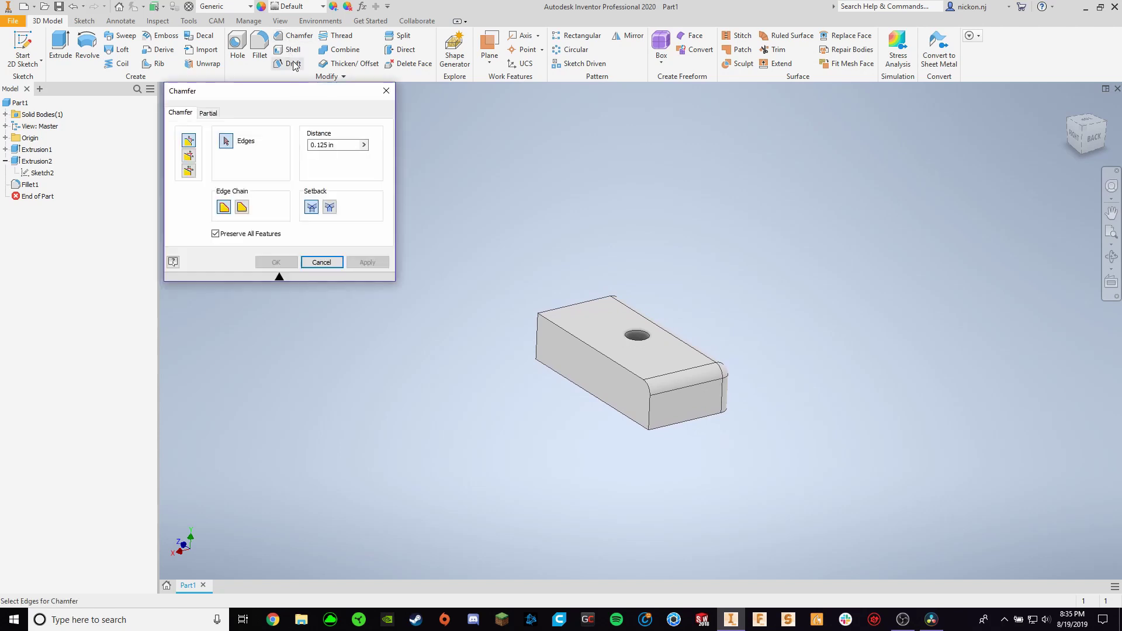
pyautogui.keyDown('shift'); pyautogui.moveTo(440, 202); pyautogui.dragTo(647, 375, button='middle'); pyautogui.keyUp('shift')
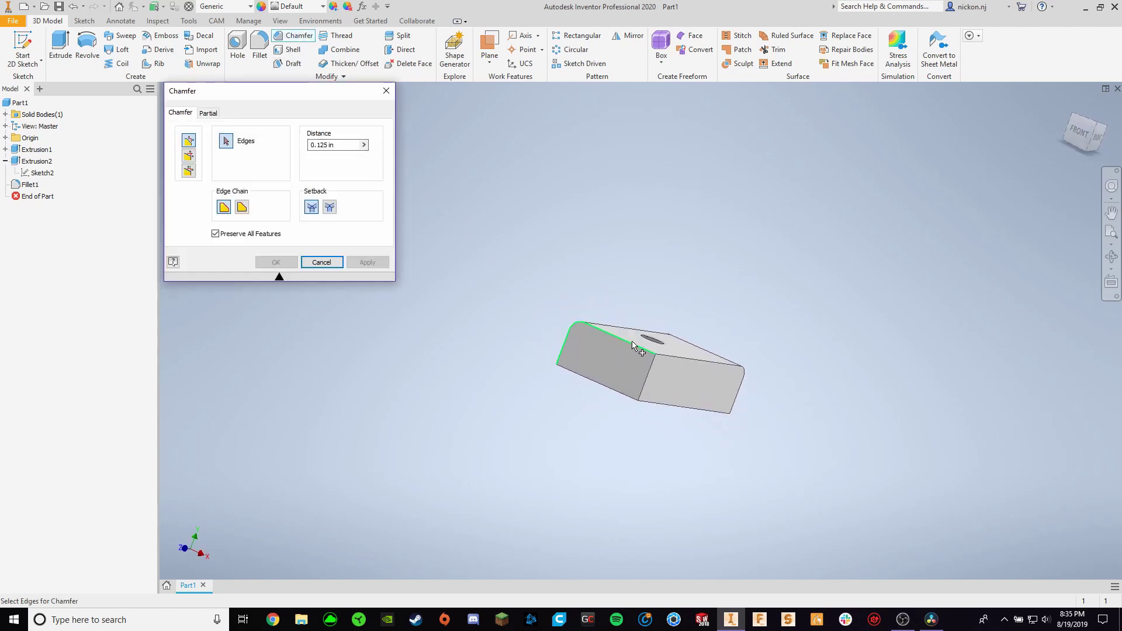
pyautogui.click(647, 374)
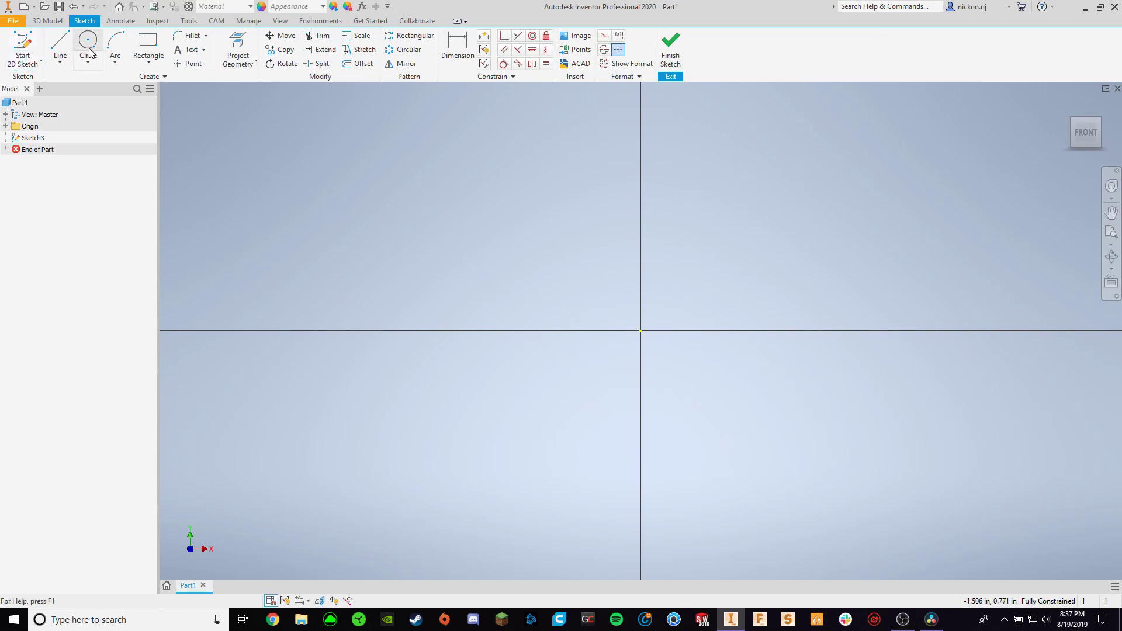
# Sketch a small circle above and to the right of the origin, clear of the vertical axis.
pyautogui.click(87, 44)
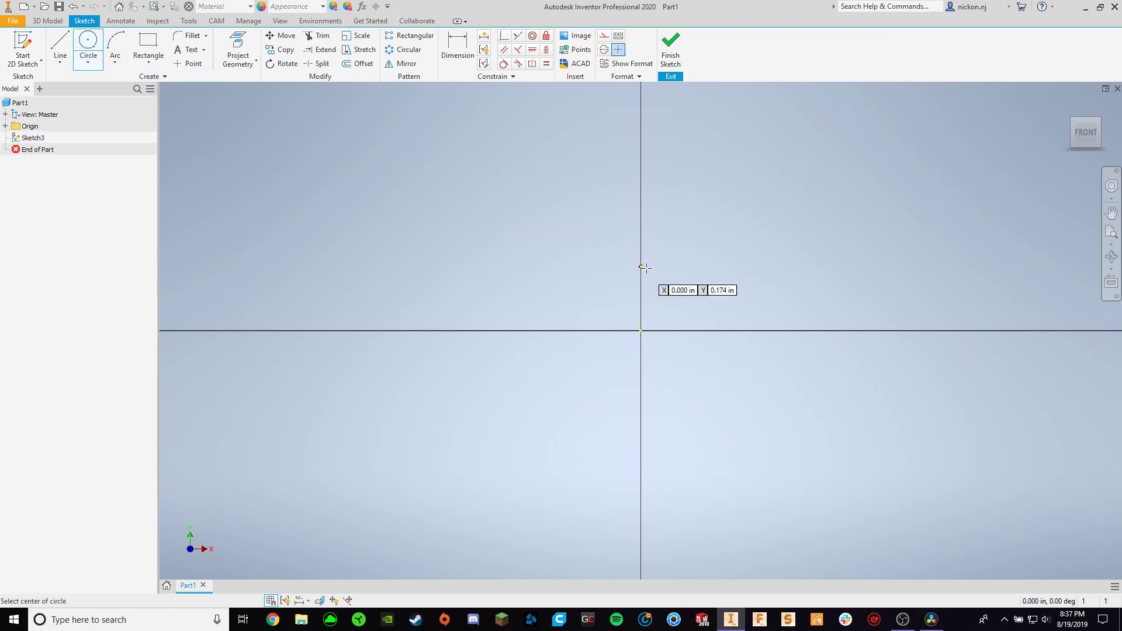
pyautogui.click(778, 262)
pyautogui.click(801, 287)
pyautogui.press('Escape')
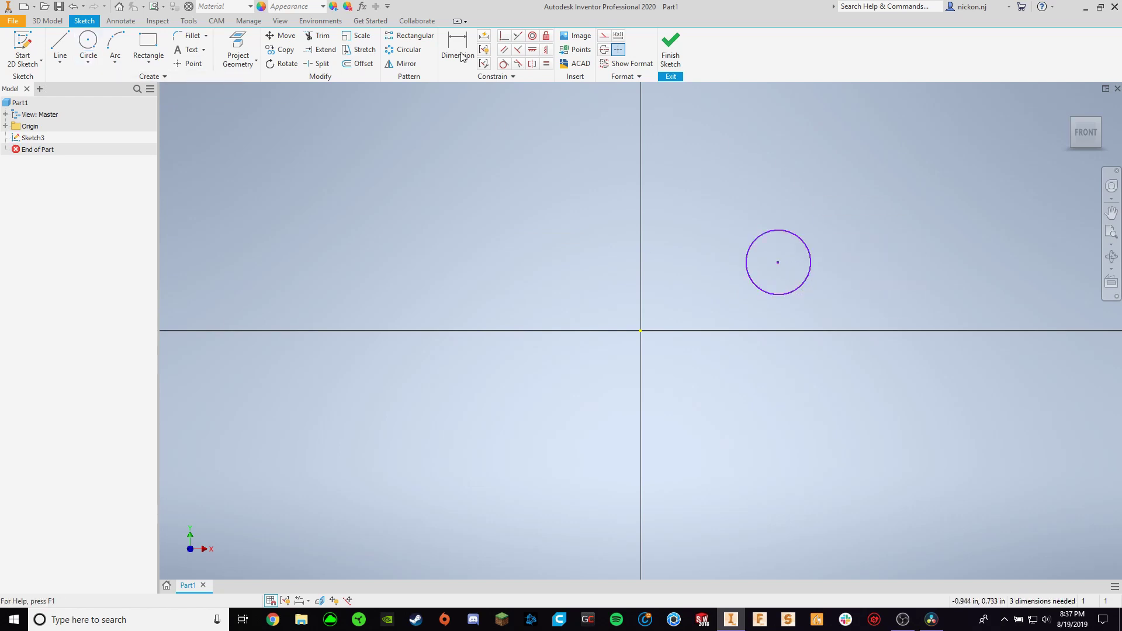
# Sketch a vertical line along the vertical axis, from about 0.44 in above the origin to a point below it.
pyautogui.click(60, 43)
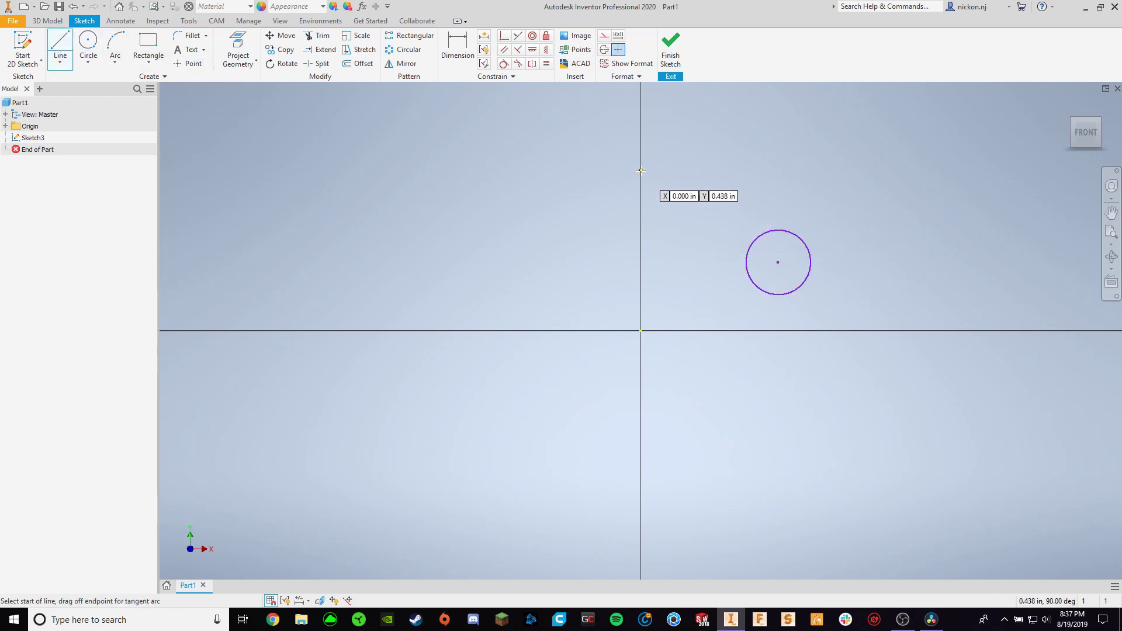
pyautogui.click(641, 216)
pyautogui.click(641, 377)
pyautogui.press('Escape')
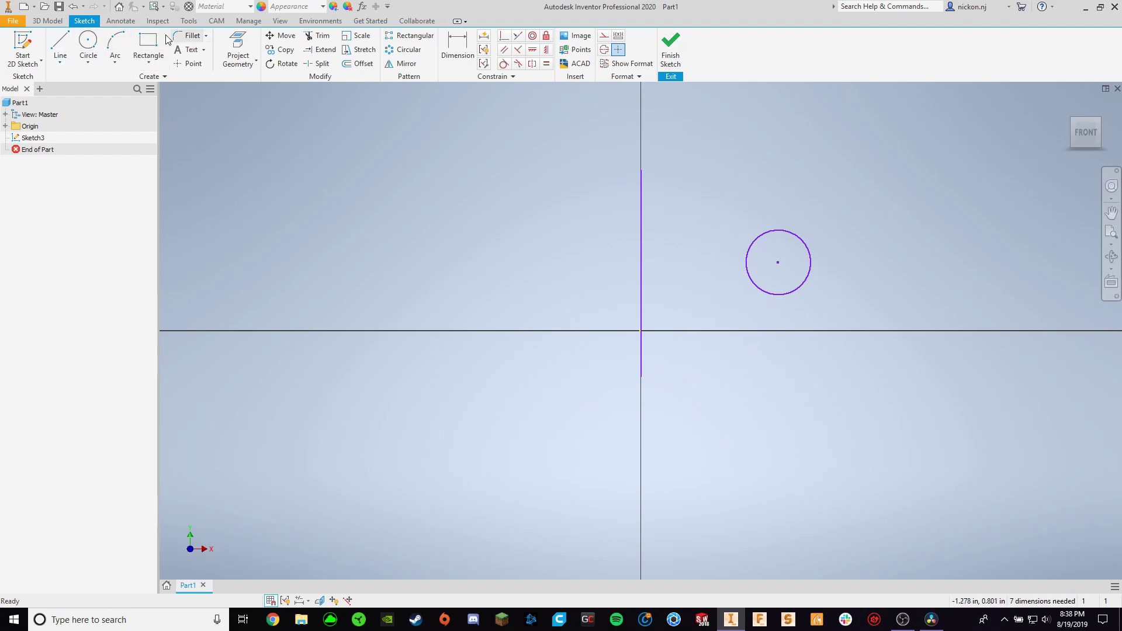
# Revolve the circle a full 360 degrees about the vertical line to form a solid ring.
pyautogui.click(47, 20)
pyautogui.click(93, 42)
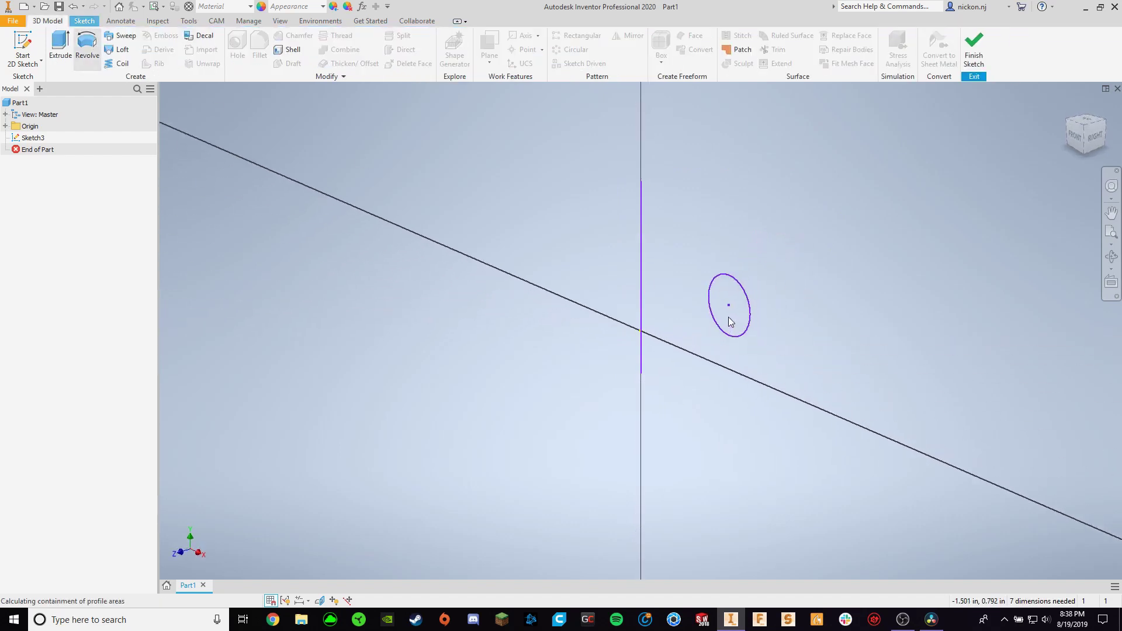
pyautogui.click(641, 243)
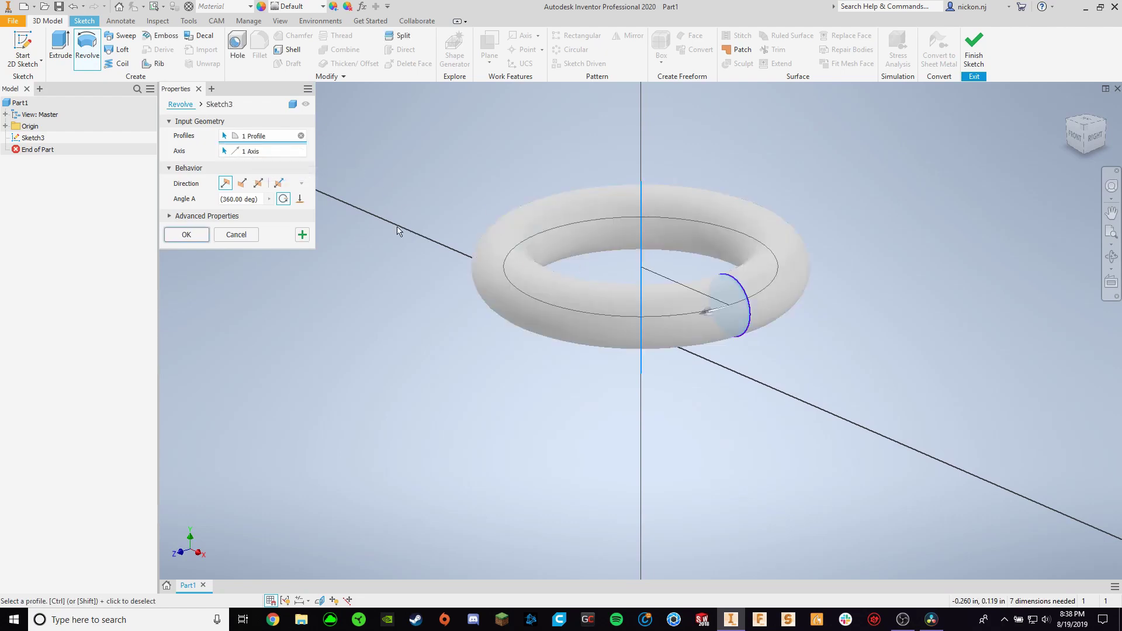
pyautogui.click(186, 235)
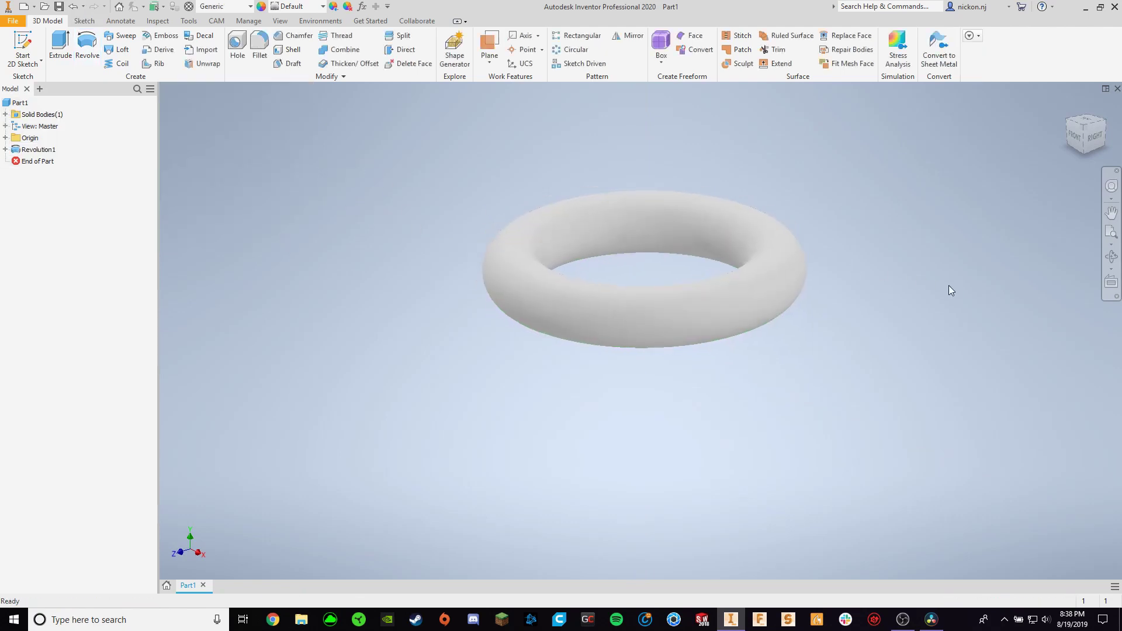